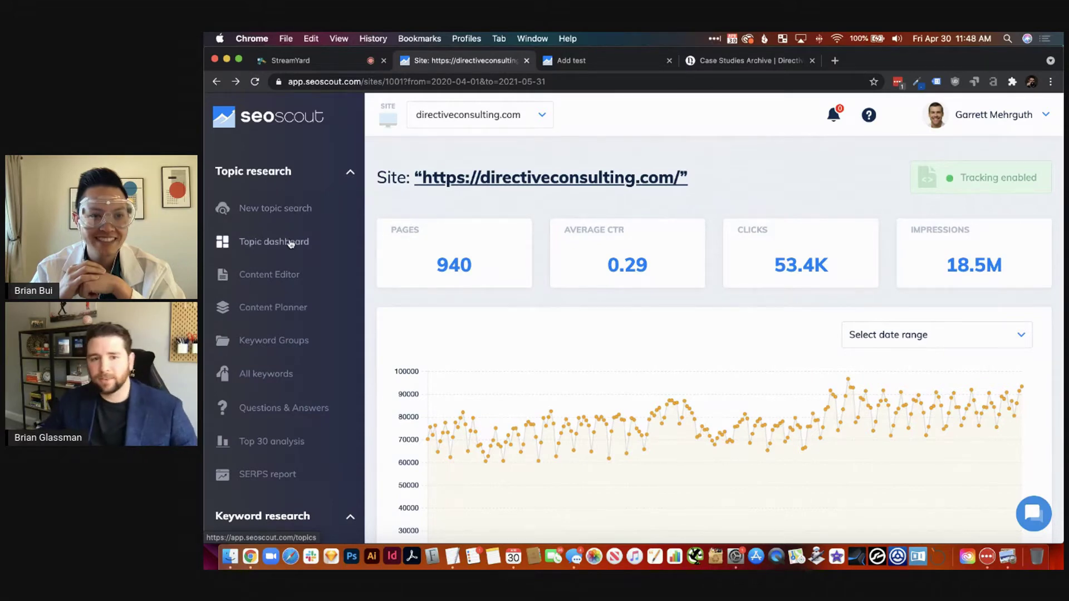
{"action": "scroll", "coordinate": [304, 266], "scroll_direction": "down", "scroll_amount": 3}
{"action": "scroll", "coordinate": [304, 267], "scroll_direction": "down", "scroll_amount": 5}
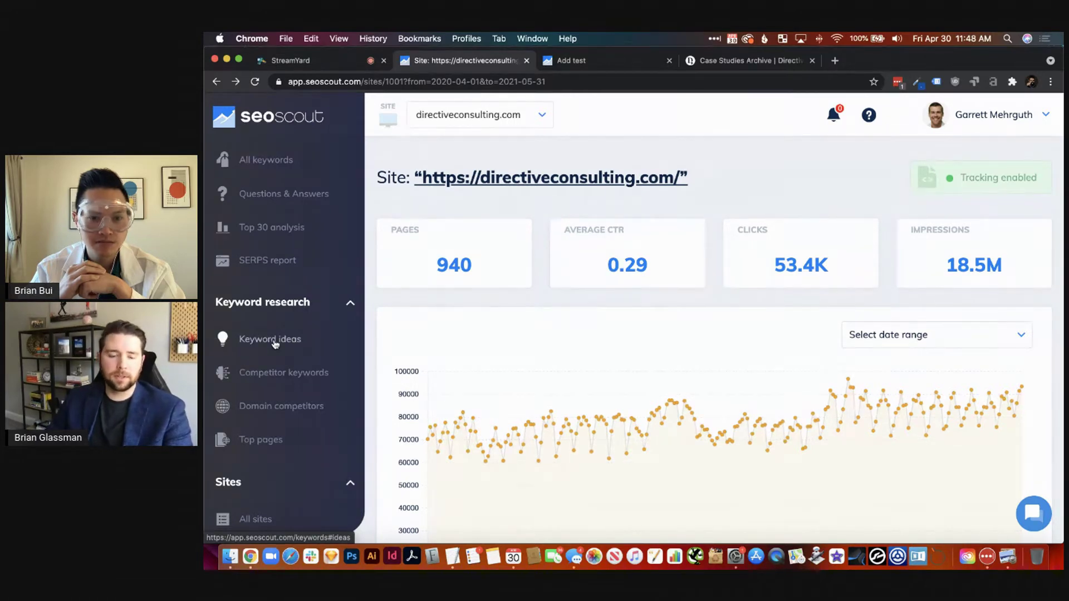
{"action": "scroll", "coordinate": [276, 343], "scroll_direction": "down", "scroll_amount": 8}
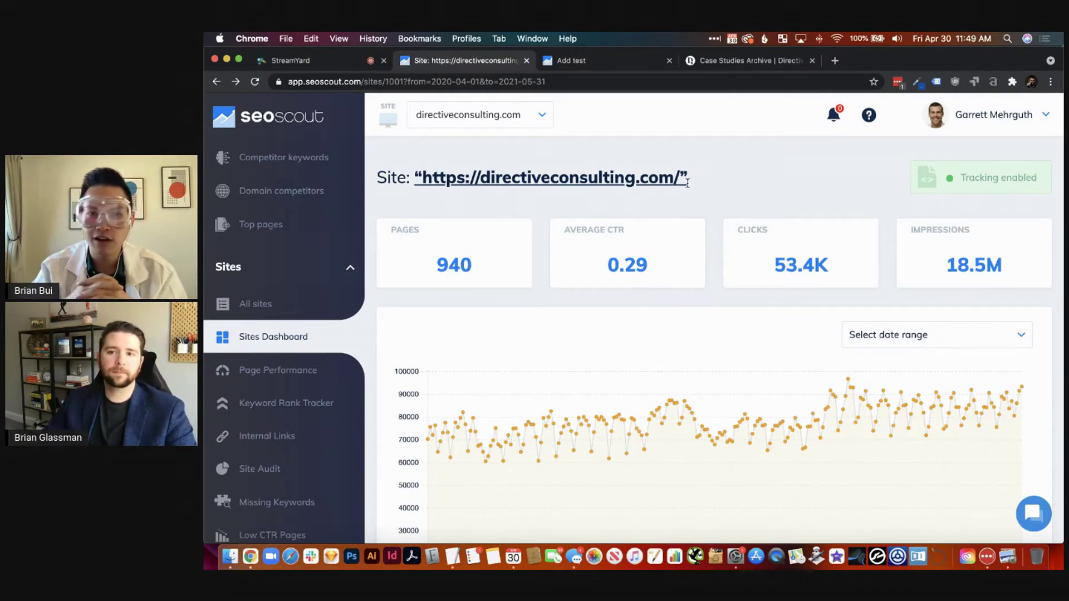
{"action": "scroll", "coordinate": [863, 231], "scroll_direction": "down", "scroll_amount": 2}
{"action": "scroll", "coordinate": [861, 237], "scroll_direction": "down", "scroll_amount": 3}
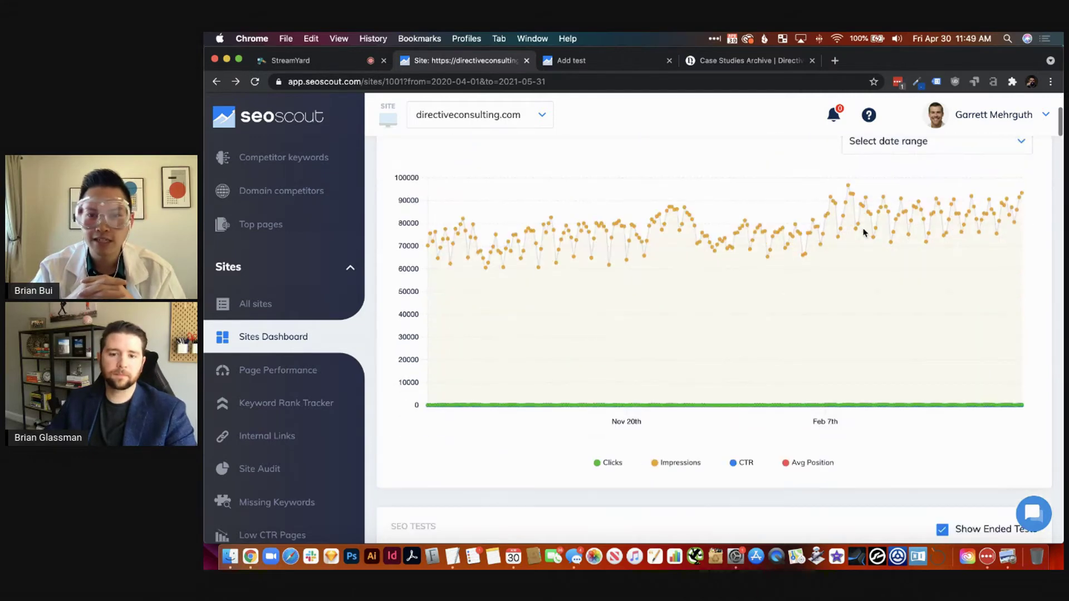
{"action": "scroll", "coordinate": [860, 238], "scroll_direction": "down", "scroll_amount": 3}
{"action": "scroll", "coordinate": [859, 239], "scroll_direction": "up", "scroll_amount": 5}
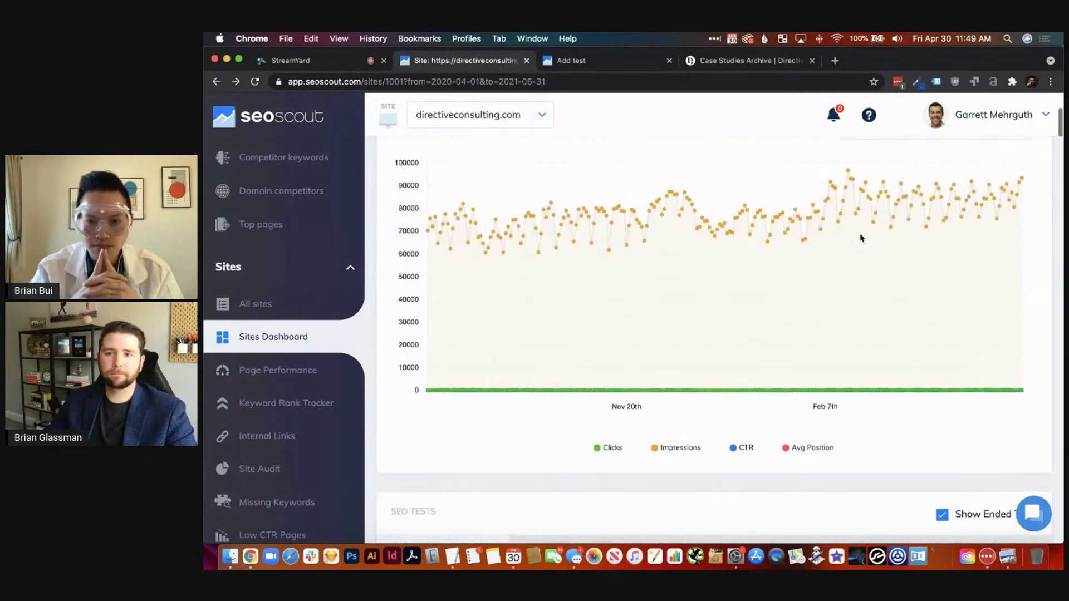
{"action": "scroll", "coordinate": [946, 247], "scroll_direction": "up", "scroll_amount": 2}
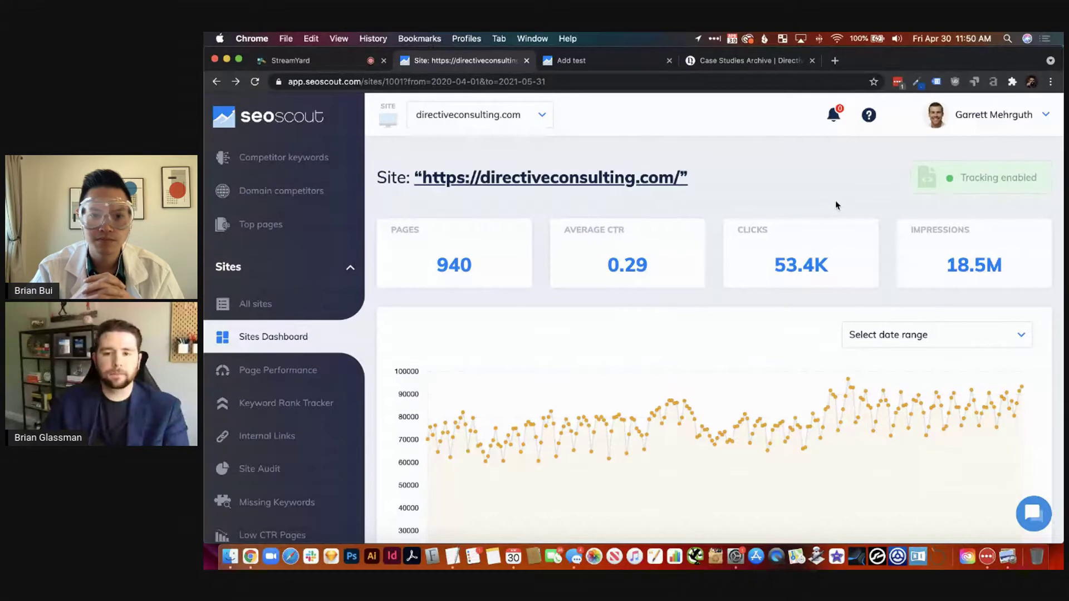
{"action": "scroll", "coordinate": [849, 292], "scroll_direction": "down", "scroll_amount": 9}
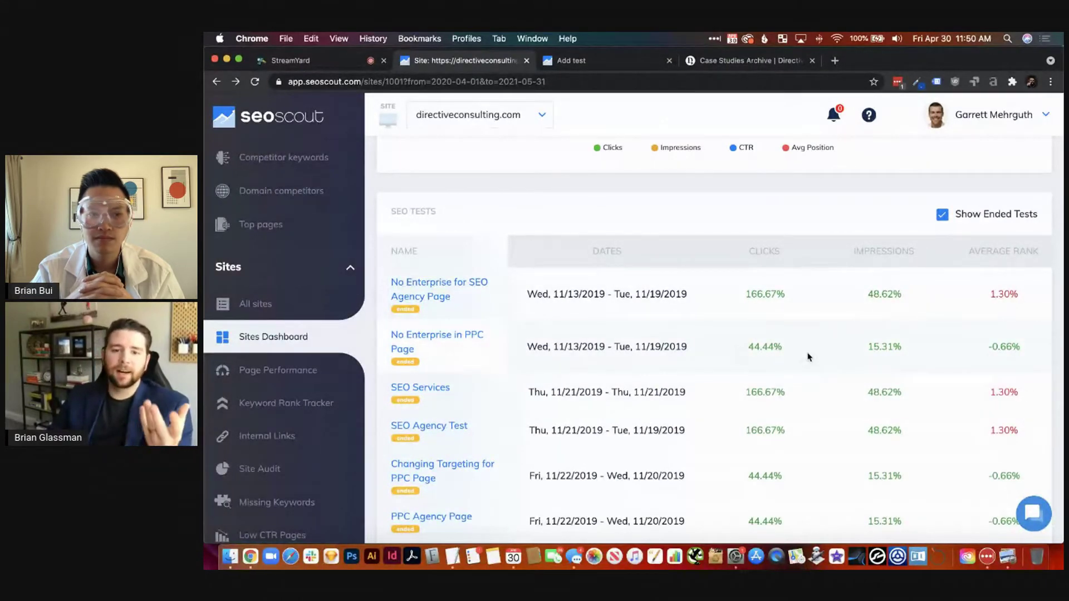
{"action": "scroll", "coordinate": [808, 357], "scroll_direction": "down", "scroll_amount": 5}
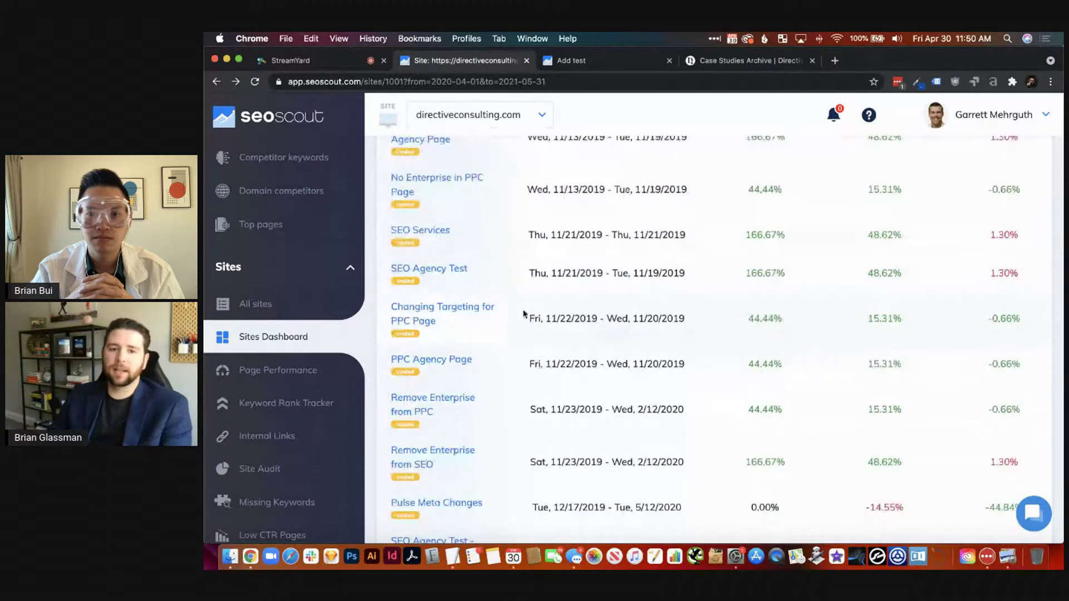
{"action": "scroll", "coordinate": [508, 273], "scroll_direction": "up", "scroll_amount": 1}
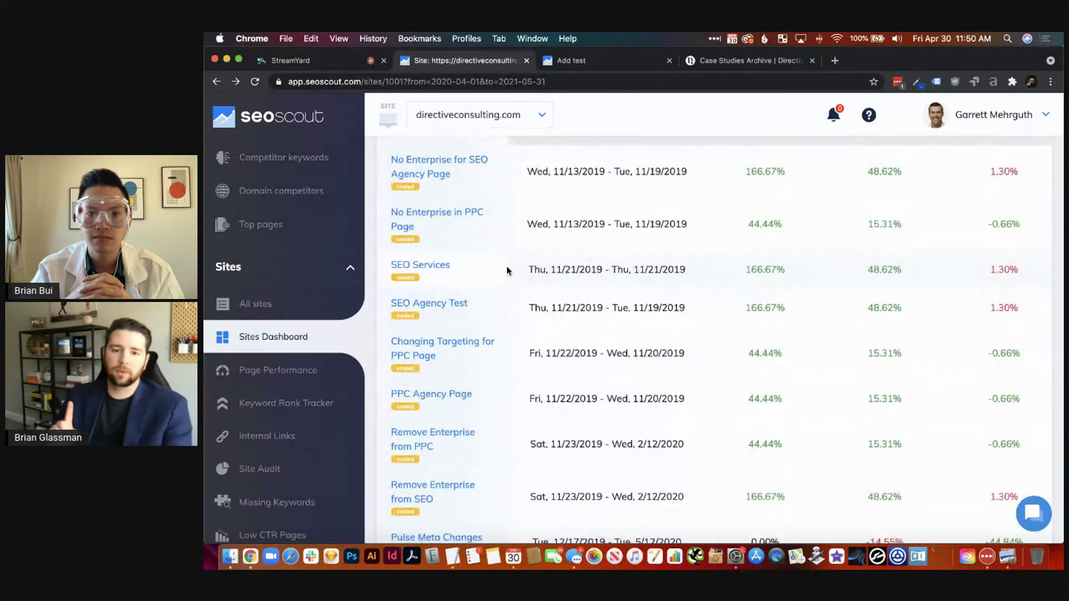
{"action": "scroll", "coordinate": [508, 270], "scroll_direction": "down", "scroll_amount": 7}
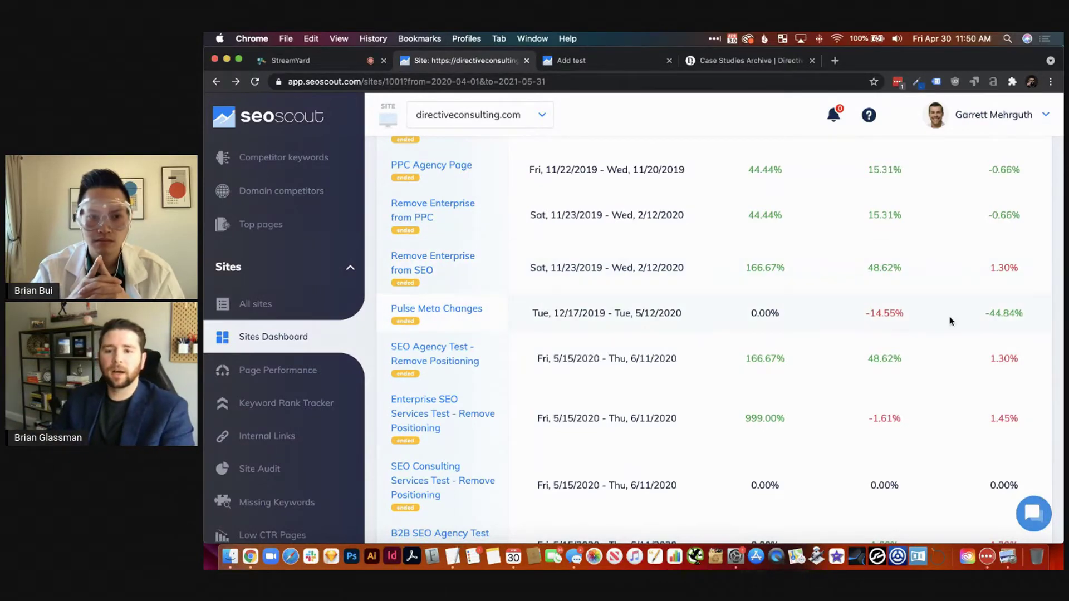
{"action": "scroll", "coordinate": [950, 317], "scroll_direction": "up", "scroll_amount": 8}
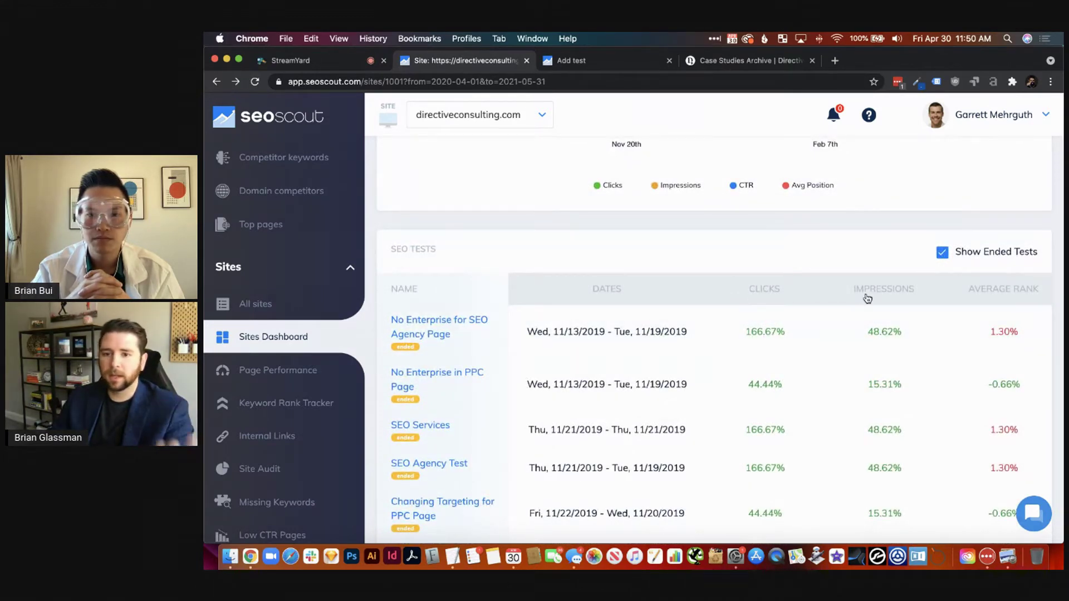
{"action": "scroll", "coordinate": [1007, 305], "scroll_direction": "down", "scroll_amount": 3}
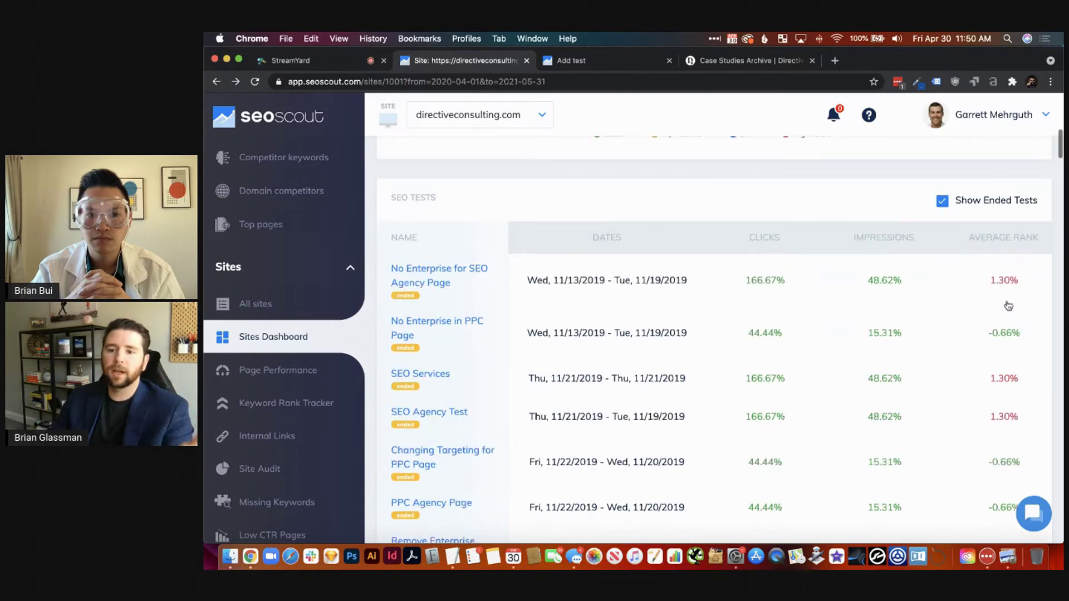
{"action": "scroll", "coordinate": [1008, 305], "scroll_direction": "down", "scroll_amount": 3}
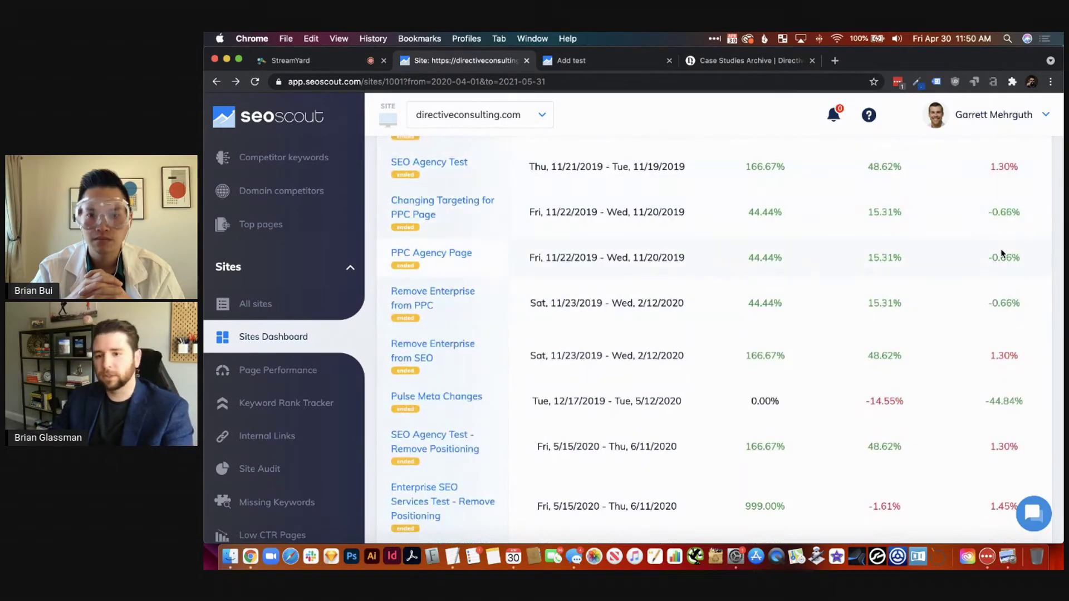
{"action": "scroll", "coordinate": [1002, 257], "scroll_direction": "up", "scroll_amount": 5}
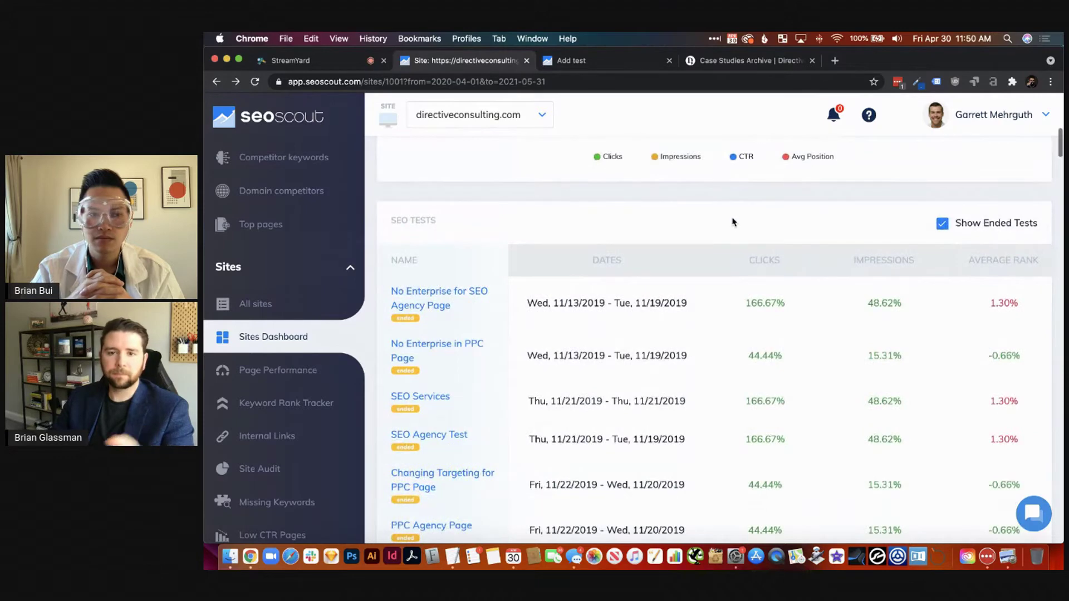
{"action": "scroll", "coordinate": [732, 221], "scroll_direction": "up", "scroll_amount": 7}
{"action": "scroll", "coordinate": [733, 222], "scroll_direction": "up", "scroll_amount": 3}
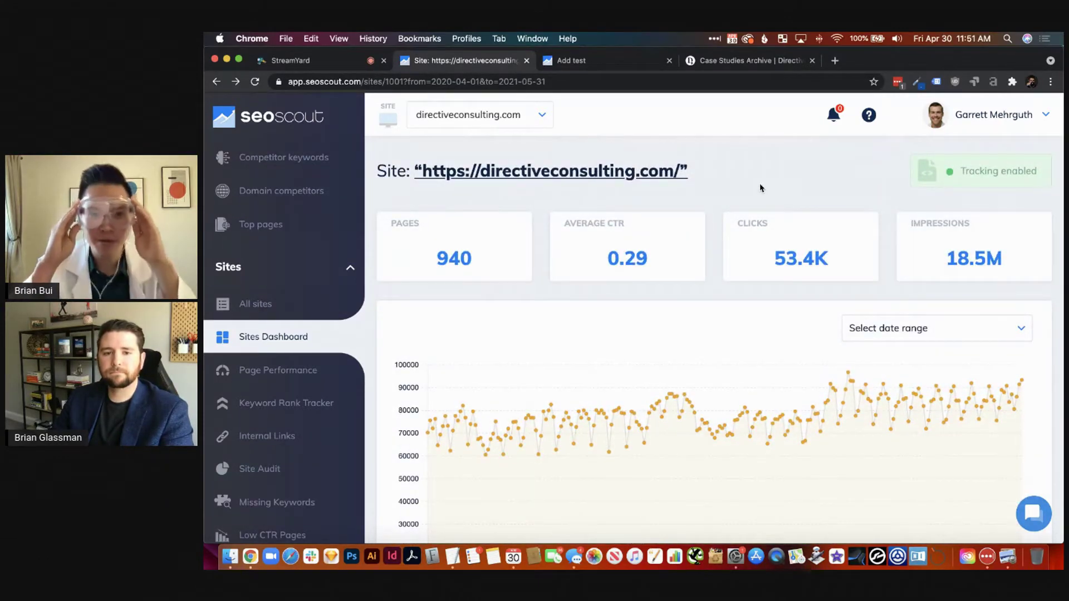
{"action": "scroll", "coordinate": [760, 188], "scroll_direction": "down", "scroll_amount": 1}
Step: Open Directive's live Case Studies Archive page (directiveconsulting.com/case-studies/) beside SEO Scout
{"action": "scroll", "coordinate": [760, 189], "scroll_direction": "down", "scroll_amount": 2}
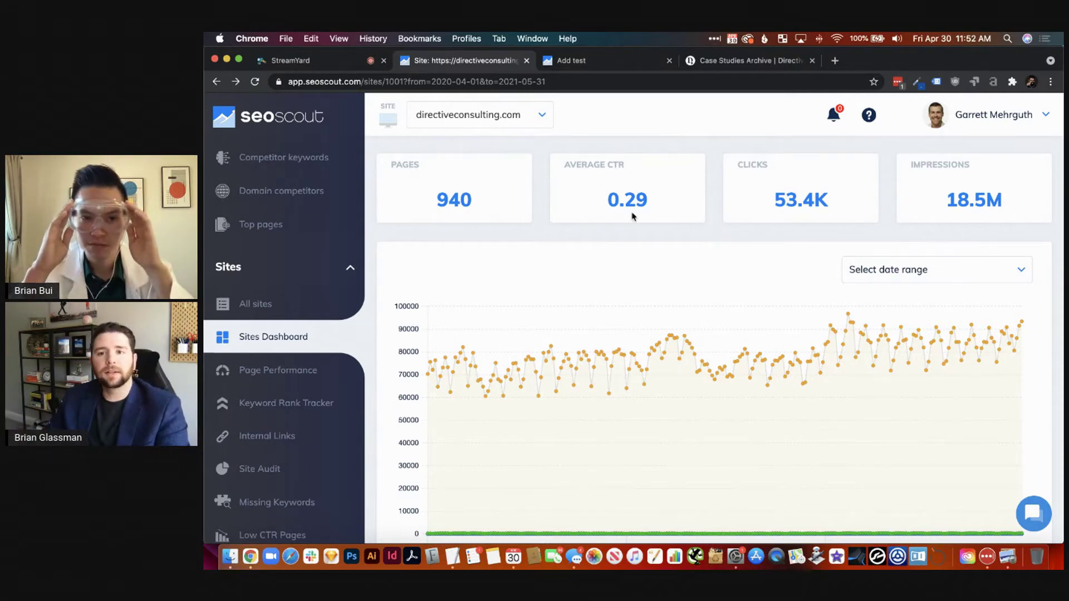
{"action": "left_click", "coordinate": [724, 63]}
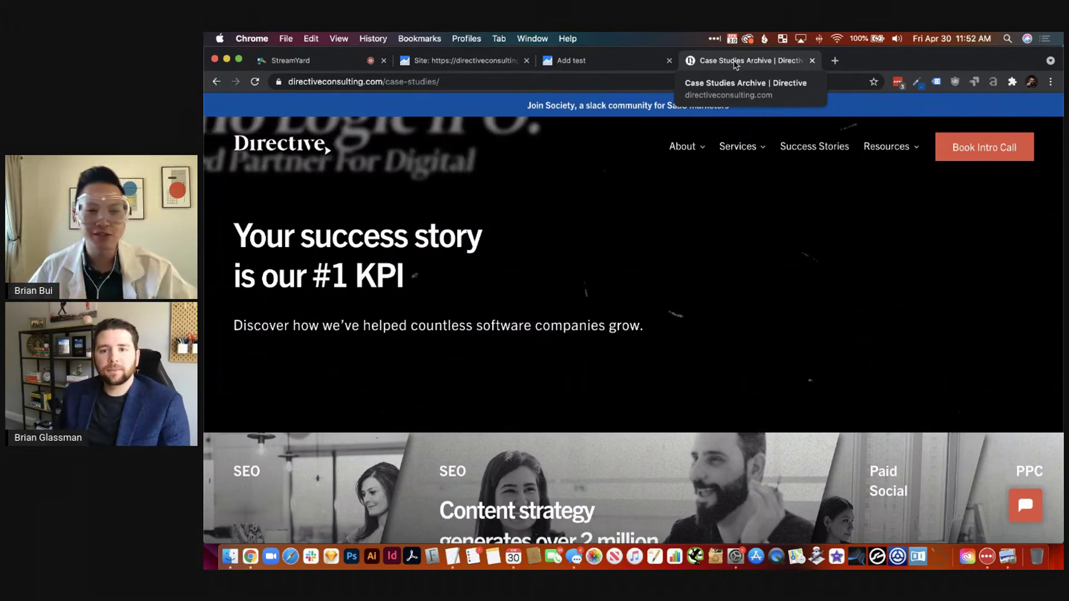
Step: Return to the new-test form and place the cursor after the 'Case Study Title Tag Test' name
{"action": "left_click", "coordinate": [581, 66]}
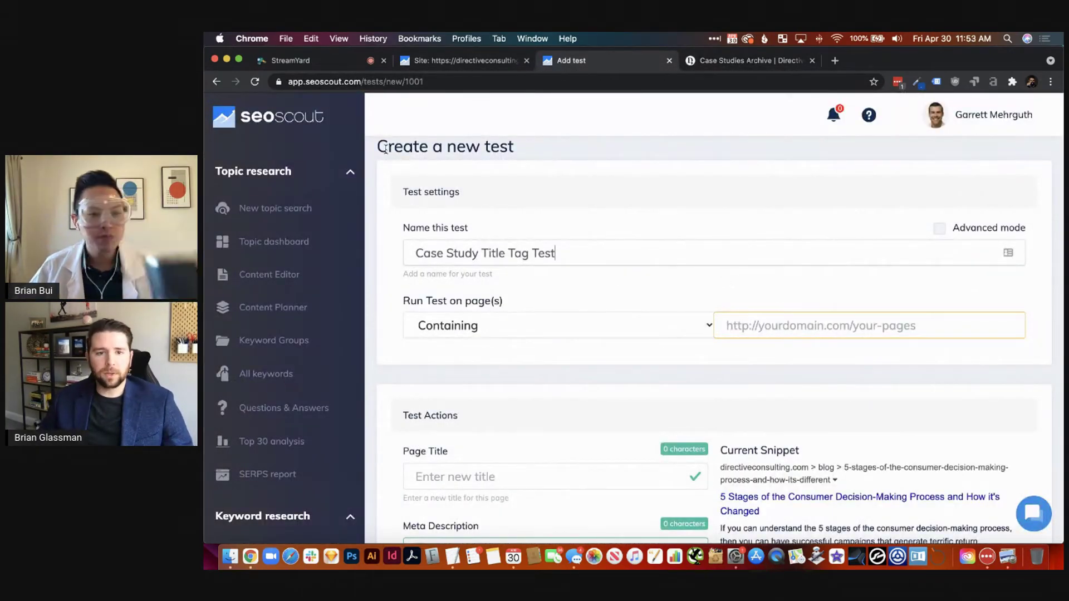
{"action": "scroll", "coordinate": [285, 423], "scroll_direction": "down", "scroll_amount": 5}
{"action": "scroll", "coordinate": [261, 362], "scroll_direction": "down", "scroll_amount": 5}
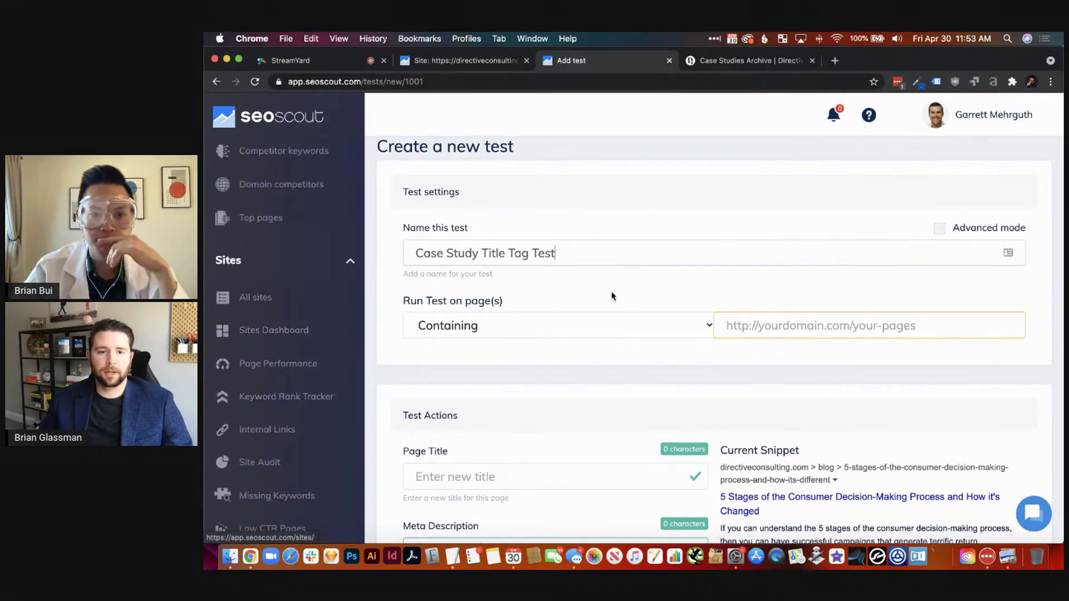
{"action": "left_click_drag", "start_coordinate": [445, 254], "coordinate": [582, 251]}
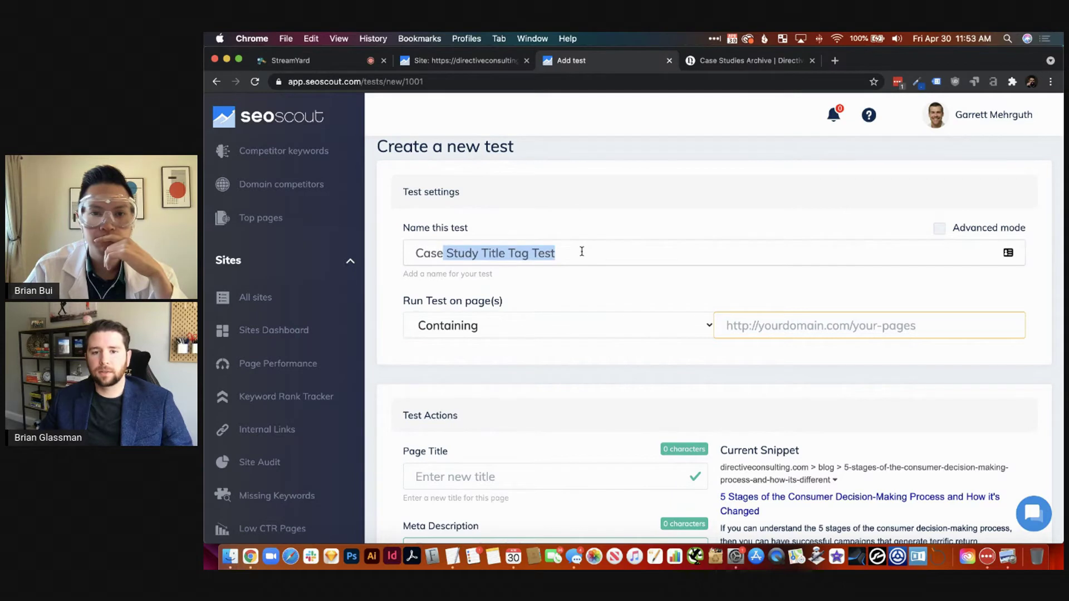
{"action": "left_click", "coordinate": [581, 251]}
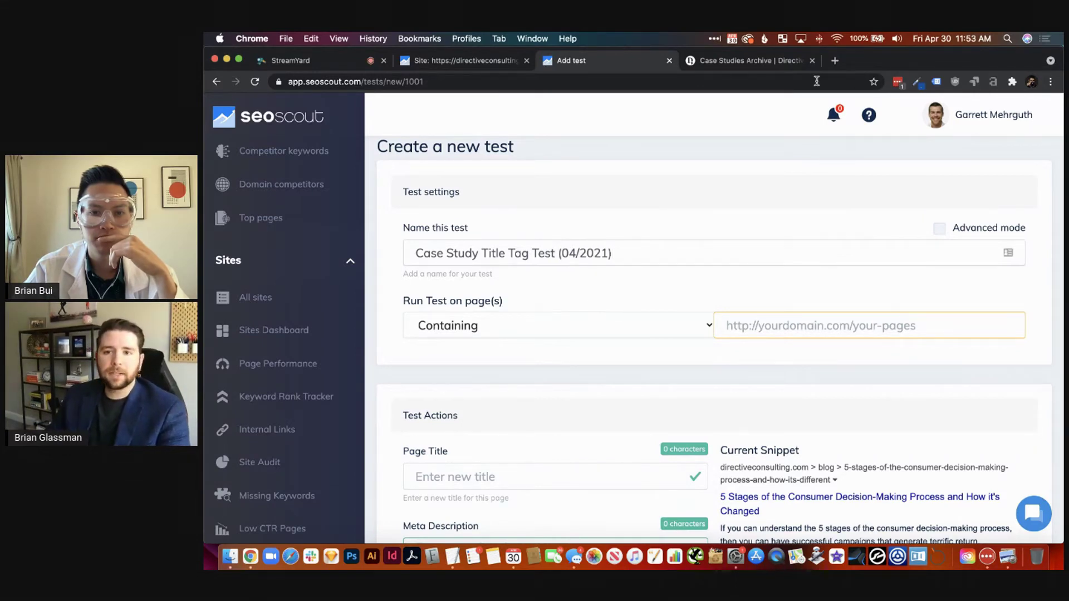
{"action": "left_click", "coordinate": [757, 61]}
{"action": "left_click", "coordinate": [787, 81]}
{"action": "key", "text": "super+c"}
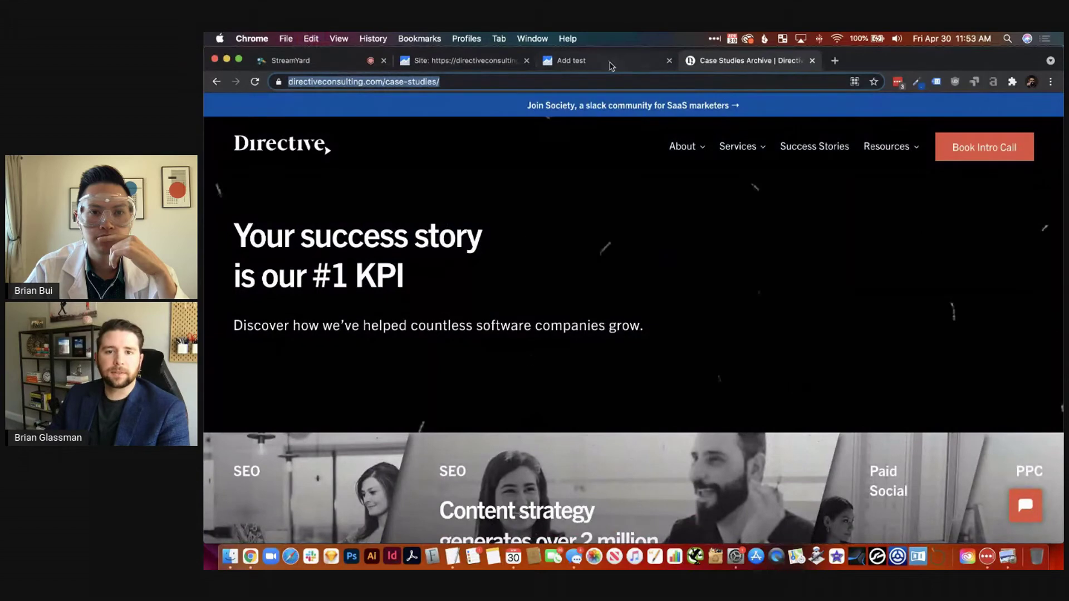
{"action": "left_click", "coordinate": [608, 64]}
{"action": "left_click", "coordinate": [759, 319]}
{"action": "key", "text": "super+v"}
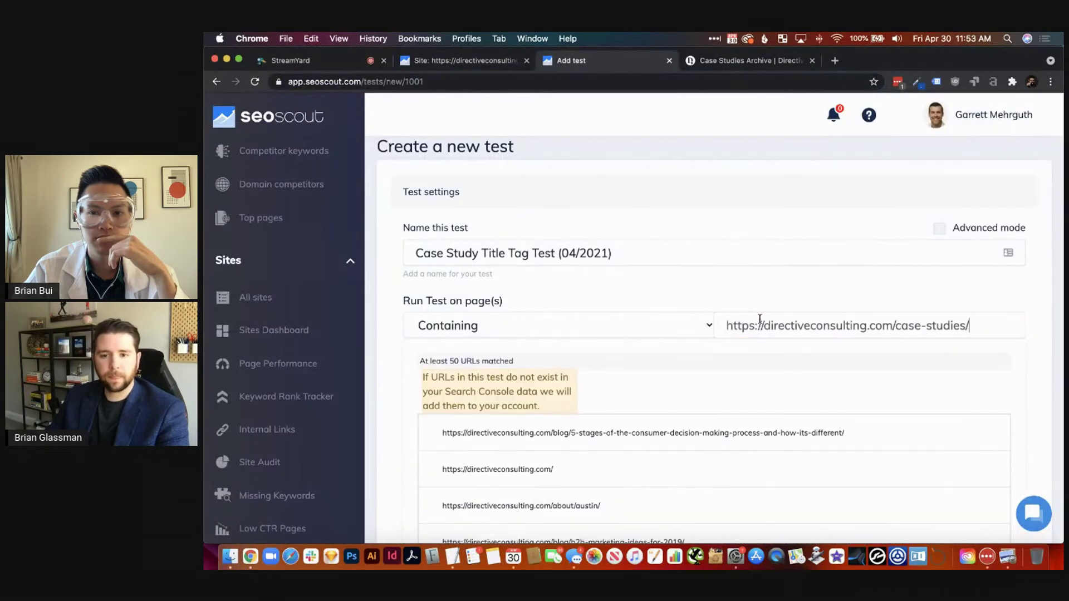
{"action": "left_click", "coordinate": [763, 296]}
{"action": "scroll", "coordinate": [985, 360], "scroll_direction": "down", "scroll_amount": 3}
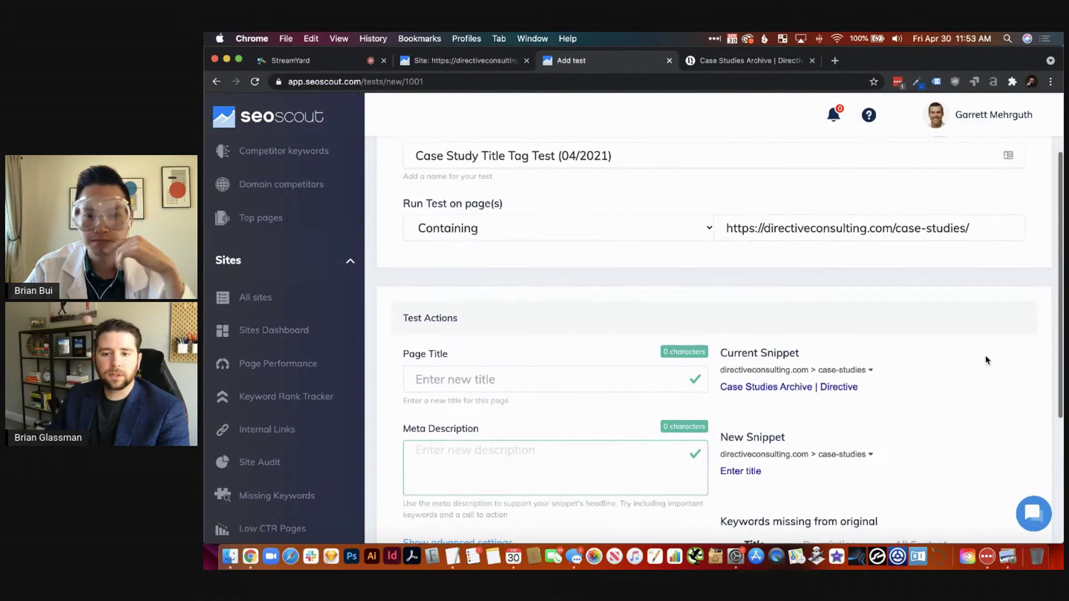
{"action": "scroll", "coordinate": [987, 355], "scroll_direction": "down", "scroll_amount": 3}
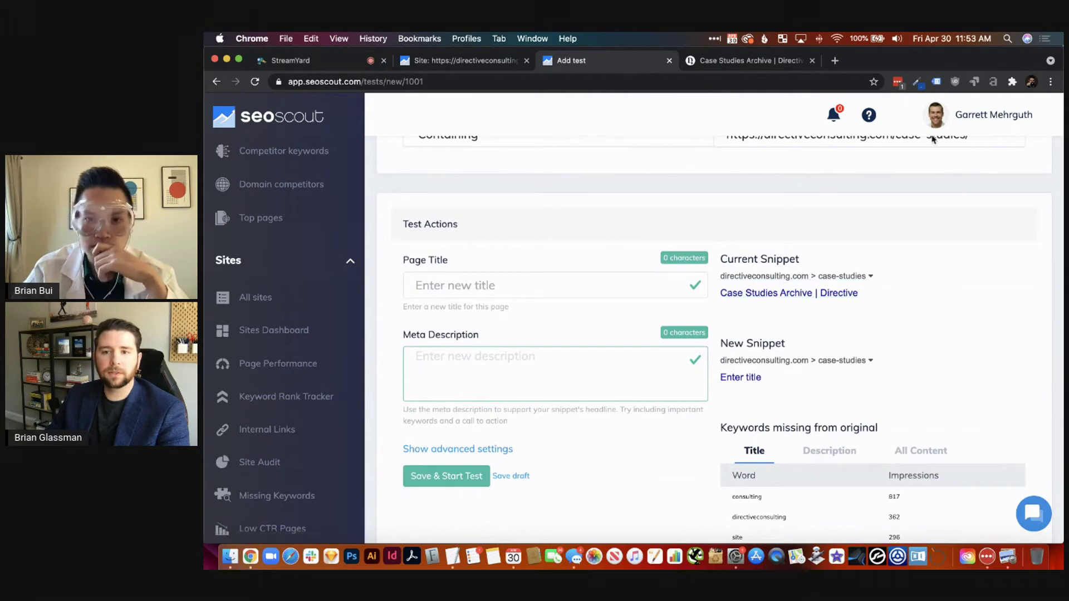
{"action": "scroll", "coordinate": [597, 332], "scroll_direction": "up", "scroll_amount": 2}
{"action": "left_click", "coordinate": [591, 337]}
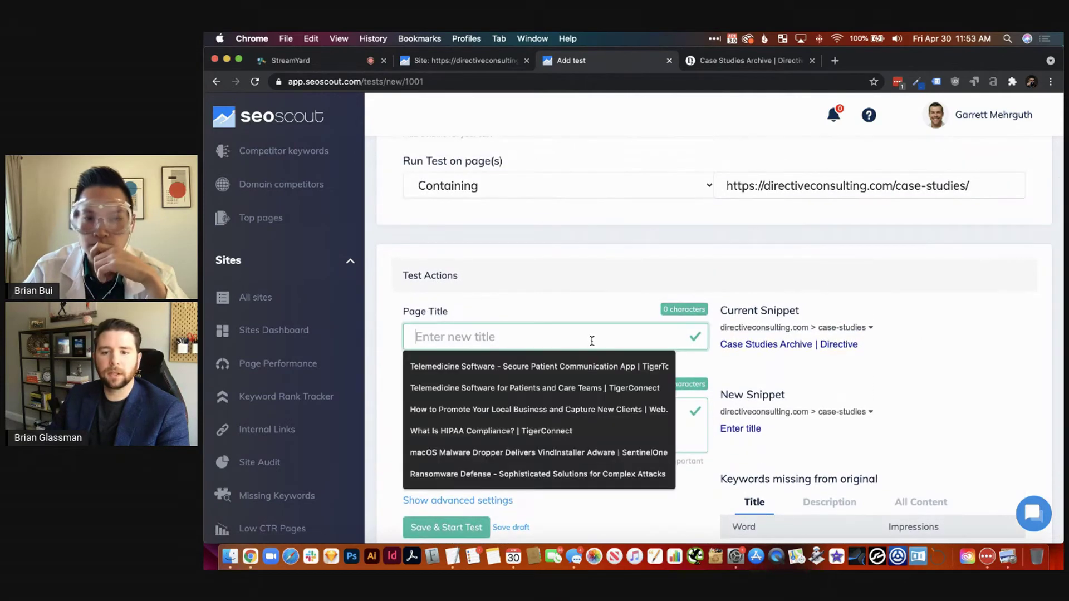
{"action": "left_click", "coordinate": [593, 304]}
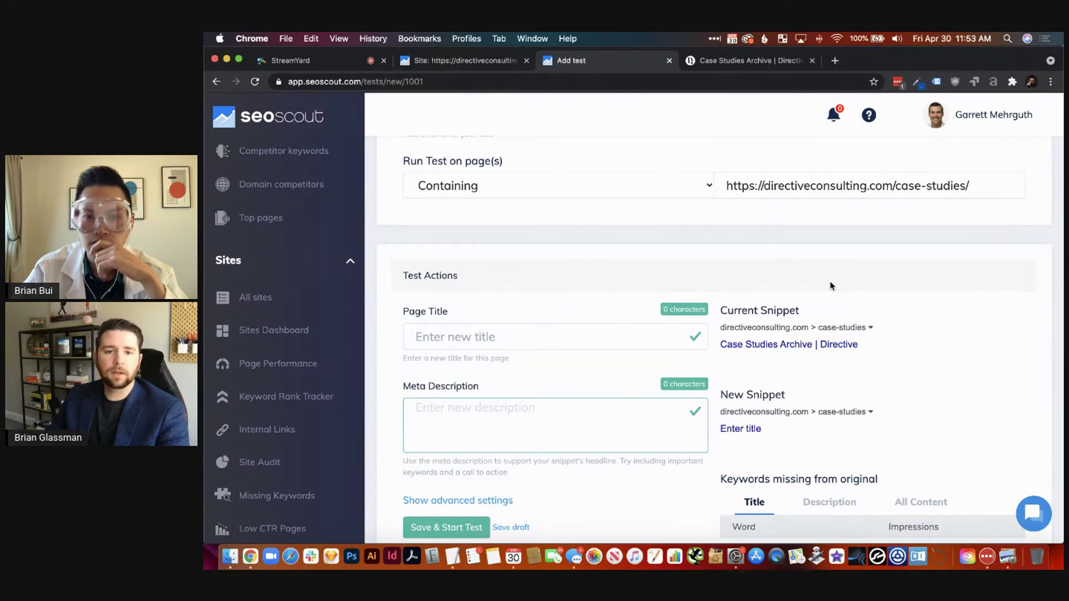
{"action": "scroll", "coordinate": [824, 278], "scroll_direction": "up", "scroll_amount": 1}
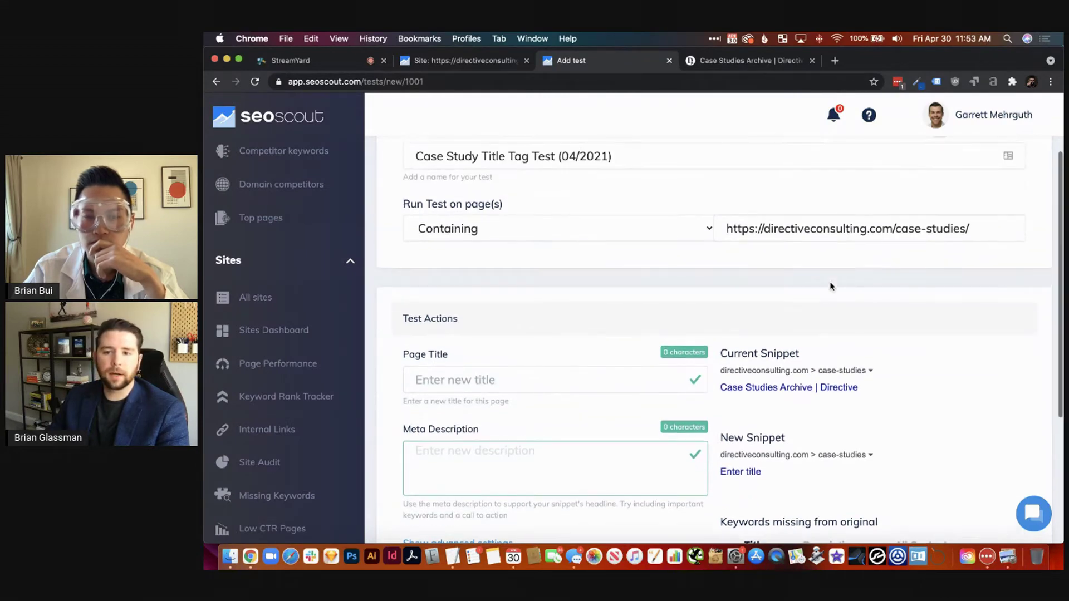
{"action": "left_click", "coordinate": [746, 60]}
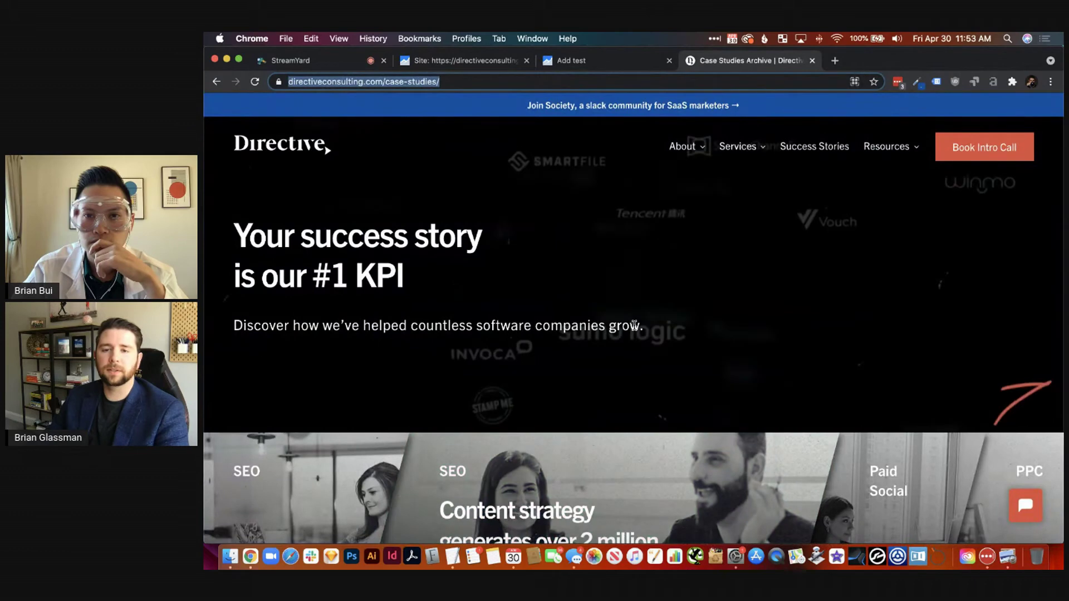
Step: Paste the Directive hero text into Meta Description, joining the lines with a period and space
{"action": "left_click_drag", "start_coordinate": [643, 326], "coordinate": [222, 239]}
{"action": "key", "text": "super+c"}
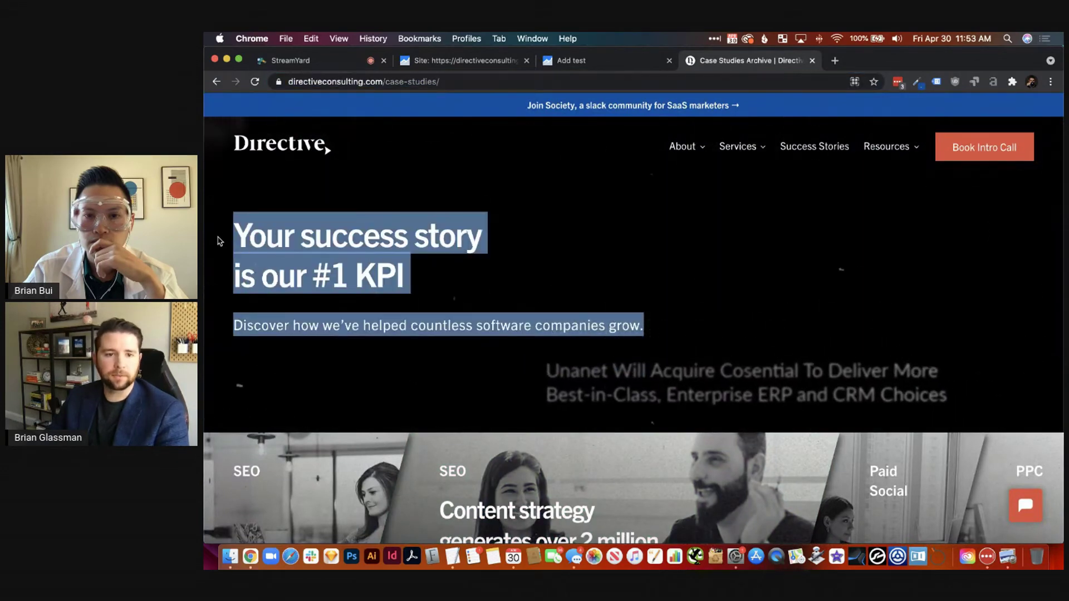
{"action": "left_click", "coordinate": [591, 61]}
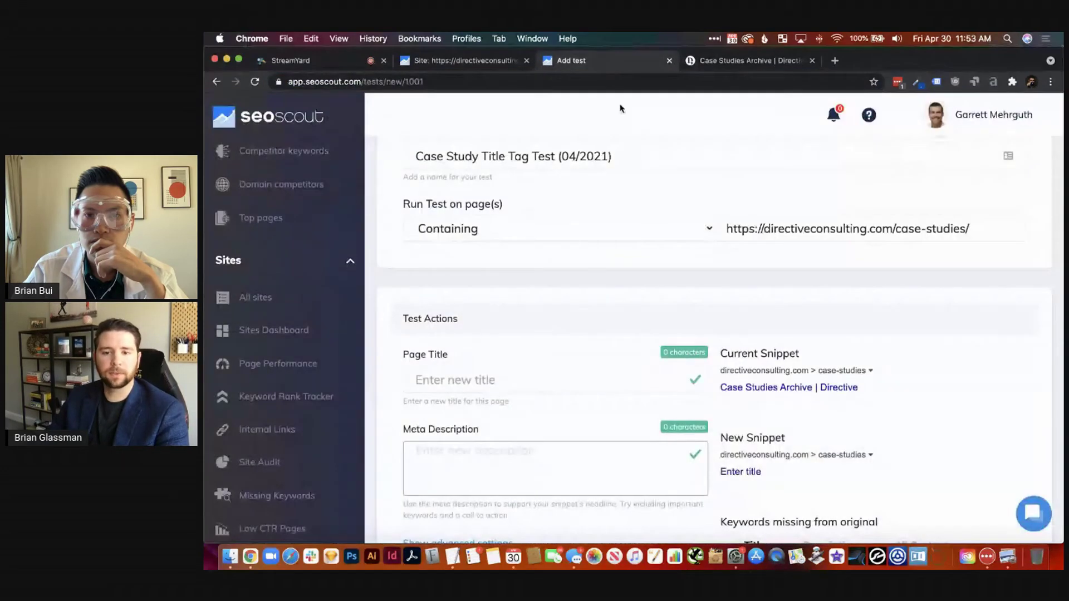
{"action": "left_click", "coordinate": [551, 470]}
{"action": "key", "text": "super+v"}
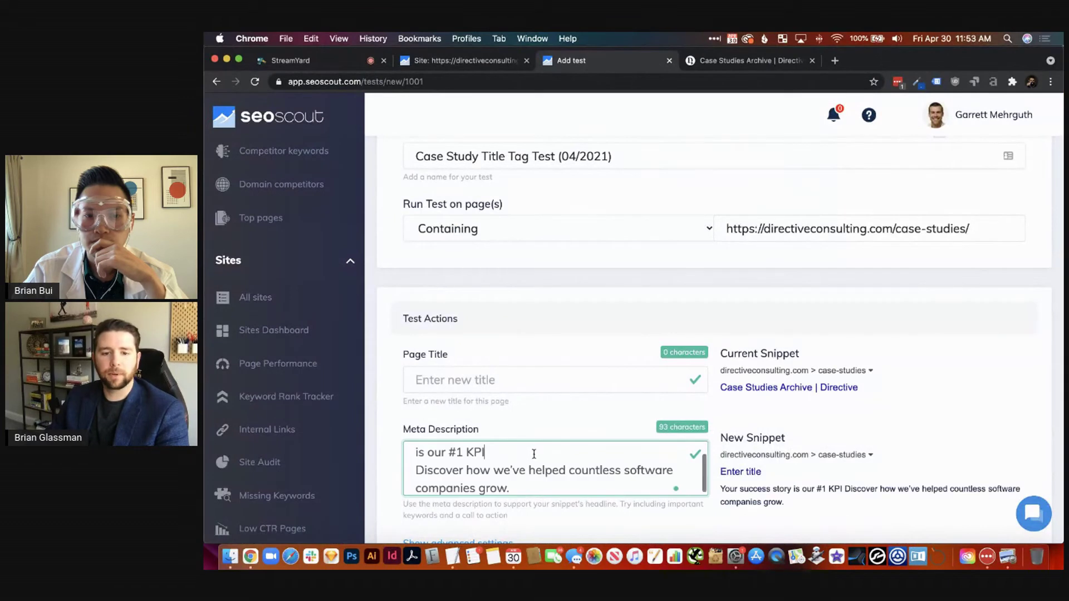
{"action": "left_click", "coordinate": [533, 453]}
{"action": "key", "text": "Delete"}
{"action": "type", "text": ". Discover how we've helped"}
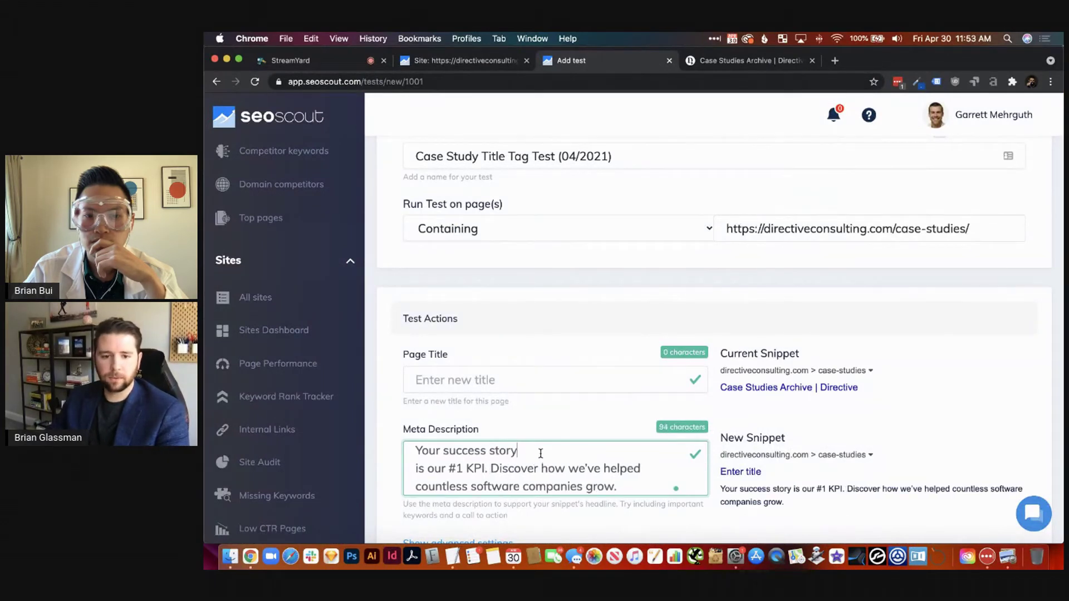
{"action": "left_click", "coordinate": [540, 454]}
{"action": "key", "text": "Delete"}
Step: Focus the Page Title field and dismiss its past-title suggestions, then switch to the Directive page
{"action": "scroll", "coordinate": [542, 462], "scroll_direction": "up", "scroll_amount": 1}
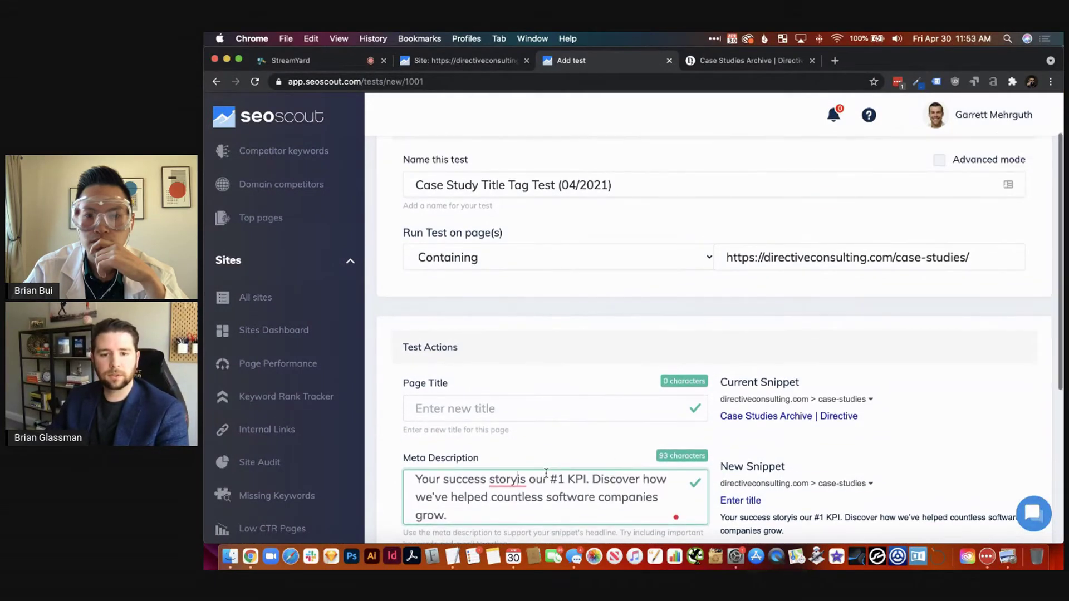
{"action": "left_click", "coordinate": [558, 406]}
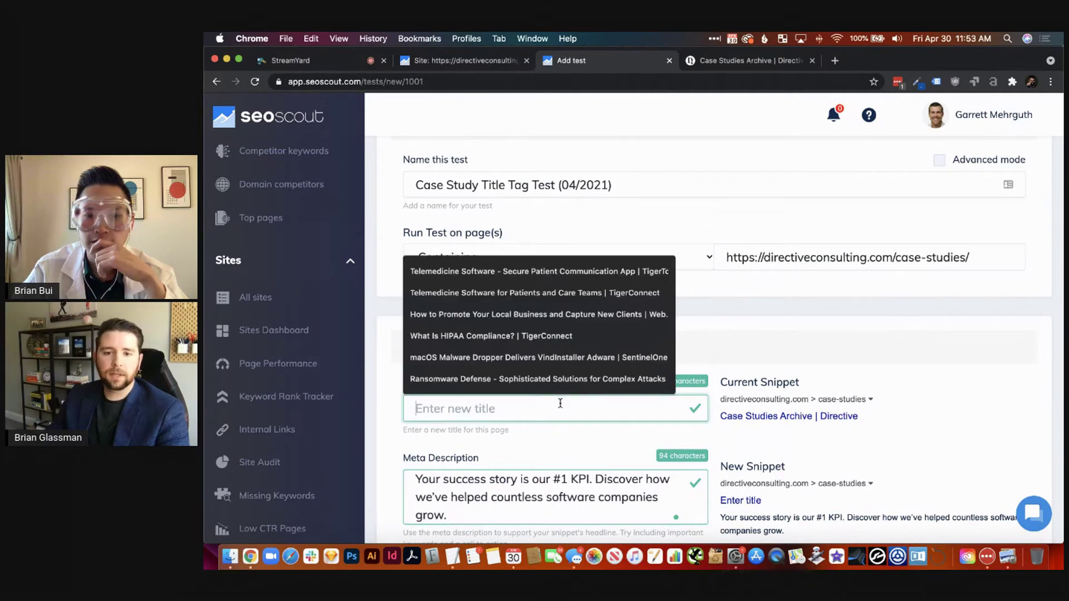
{"action": "left_click", "coordinate": [551, 450]}
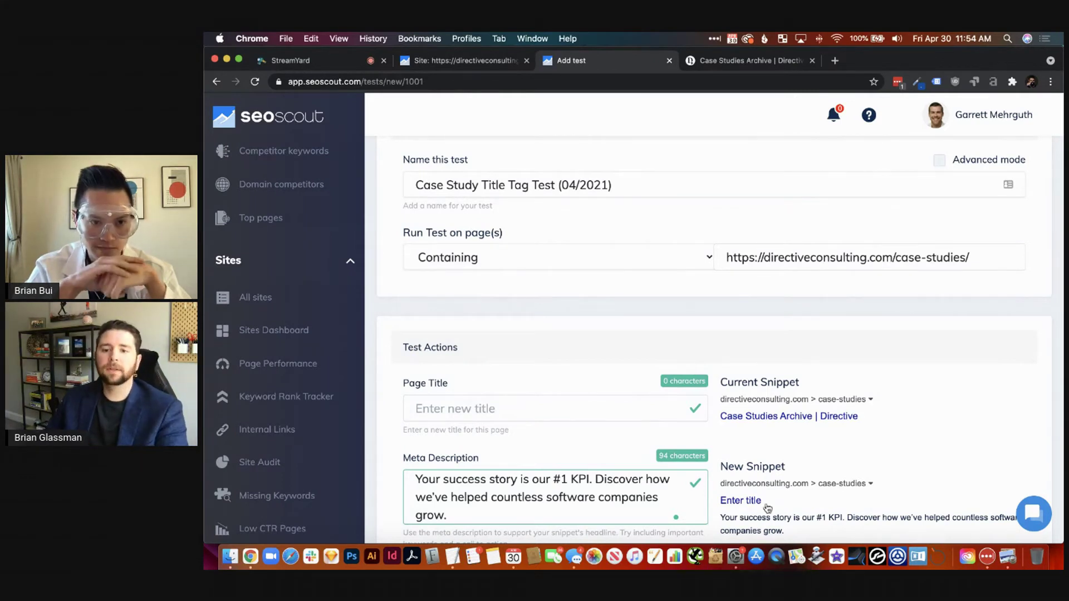
{"action": "left_click", "coordinate": [739, 66]}
Step: Scroll through the 'Your success story is our #1 KPI' hero, then return to SEO Scout
{"action": "scroll", "coordinate": [696, 250], "scroll_direction": "down", "scroll_amount": 3}
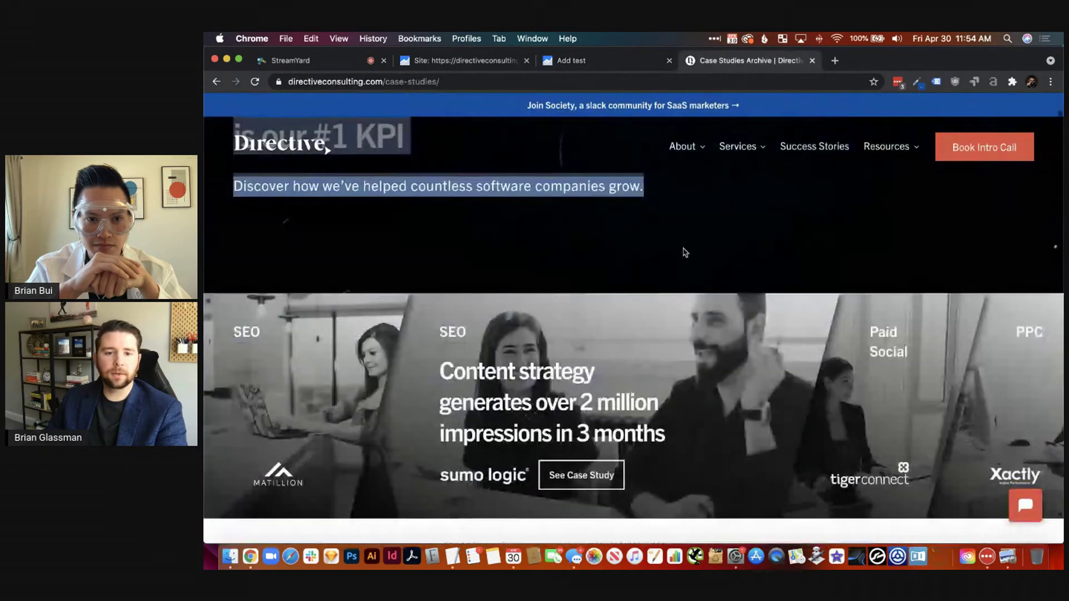
{"action": "scroll", "coordinate": [753, 271], "scroll_direction": "up", "scroll_amount": 2}
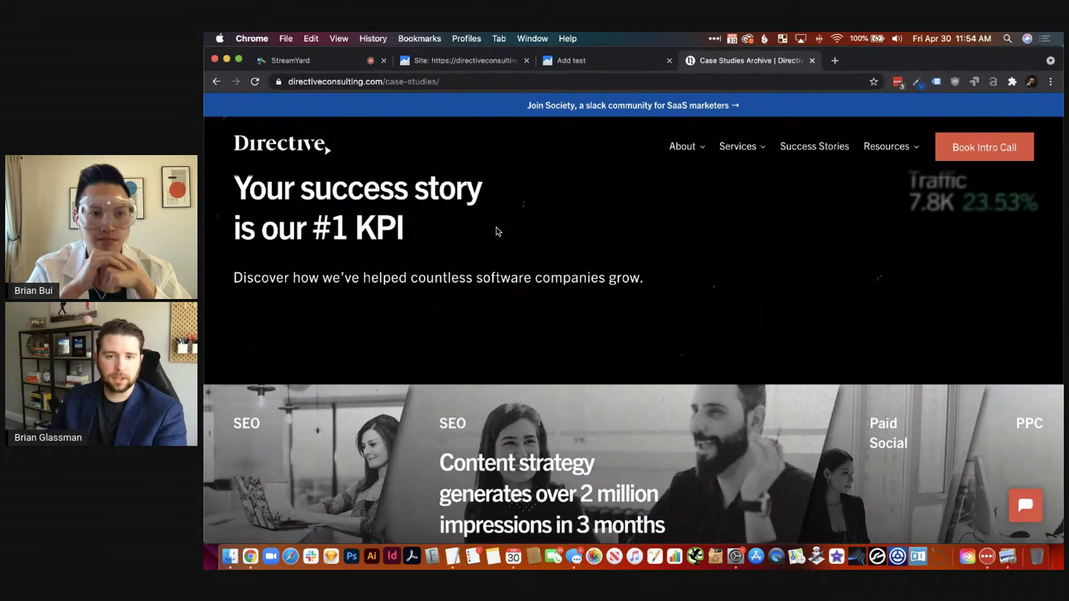
{"action": "left_click", "coordinate": [608, 62]}
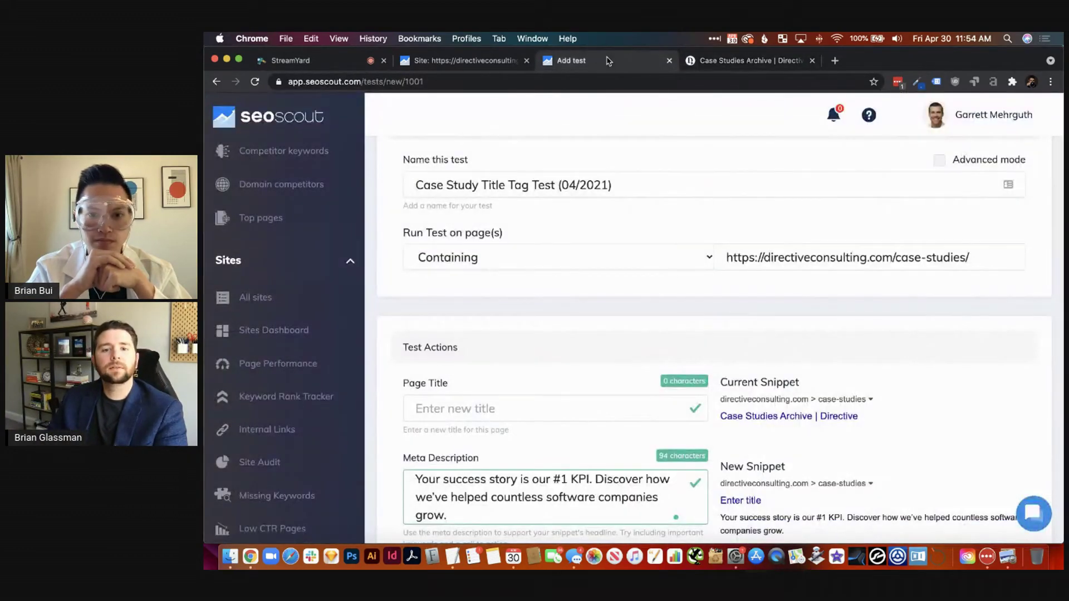
Step: Enter 'B2B SaaS Search Marketing Case Studies | Directive' as the test's page title (50 characters)
{"action": "left_click", "coordinate": [509, 406]}
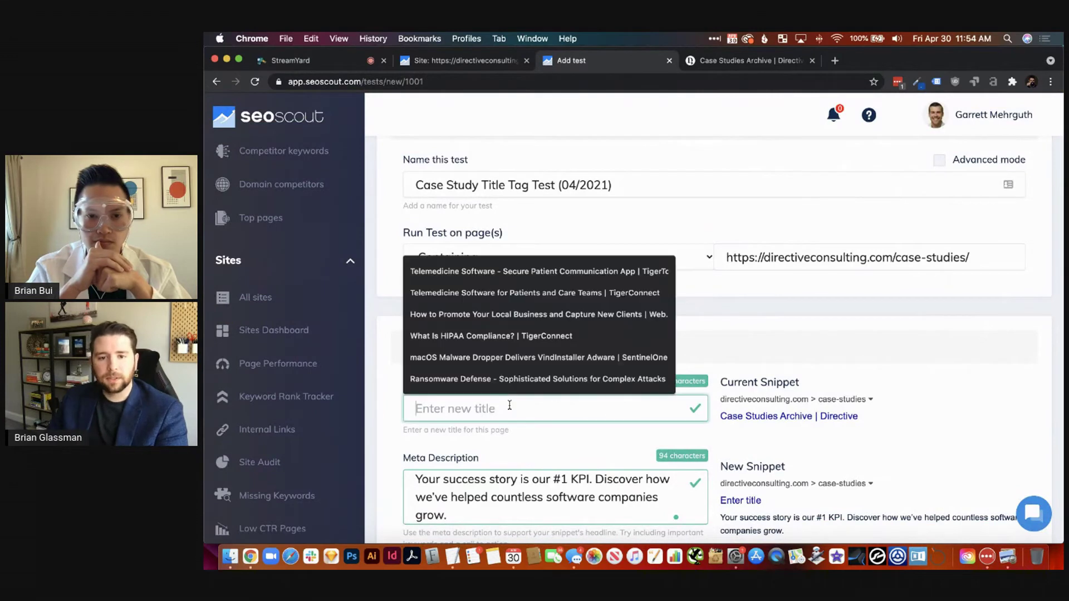
{"action": "left_click", "coordinate": [771, 430]}
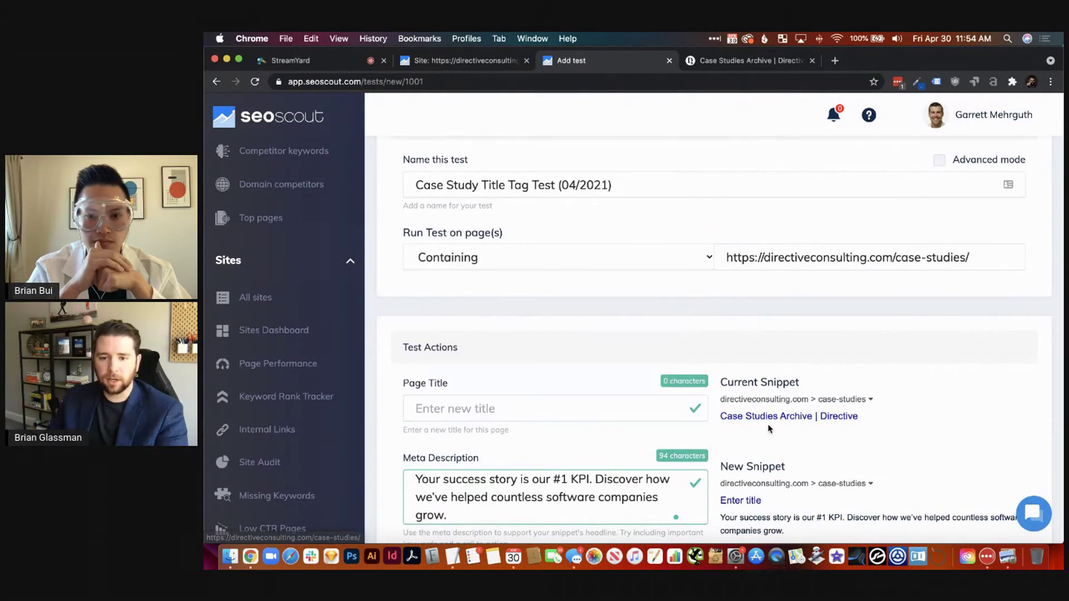
{"action": "left_click", "coordinate": [526, 409]}
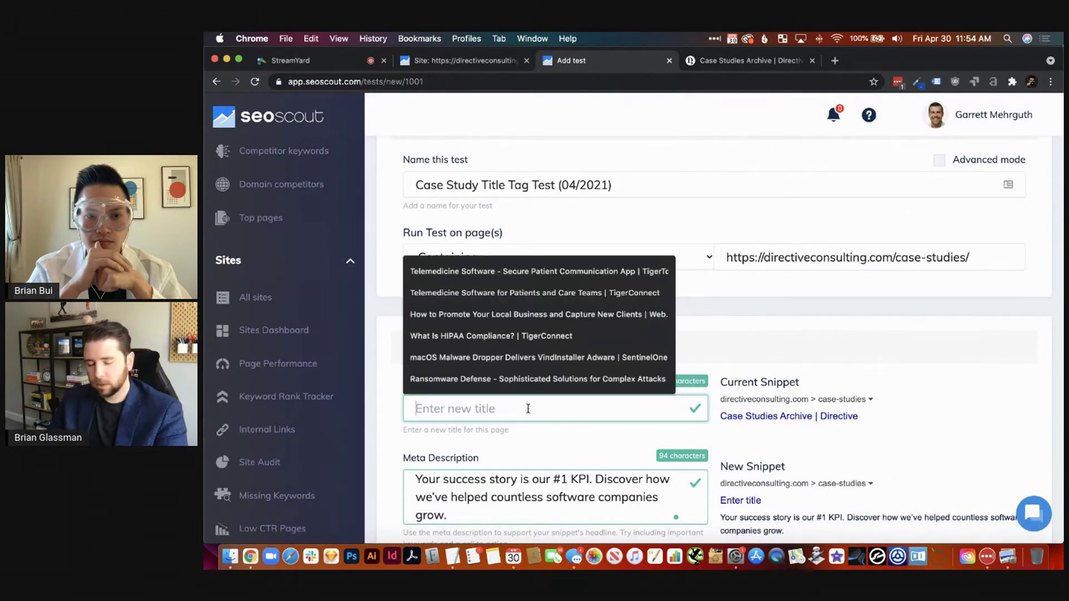
{"action": "type", "text": "B2"}
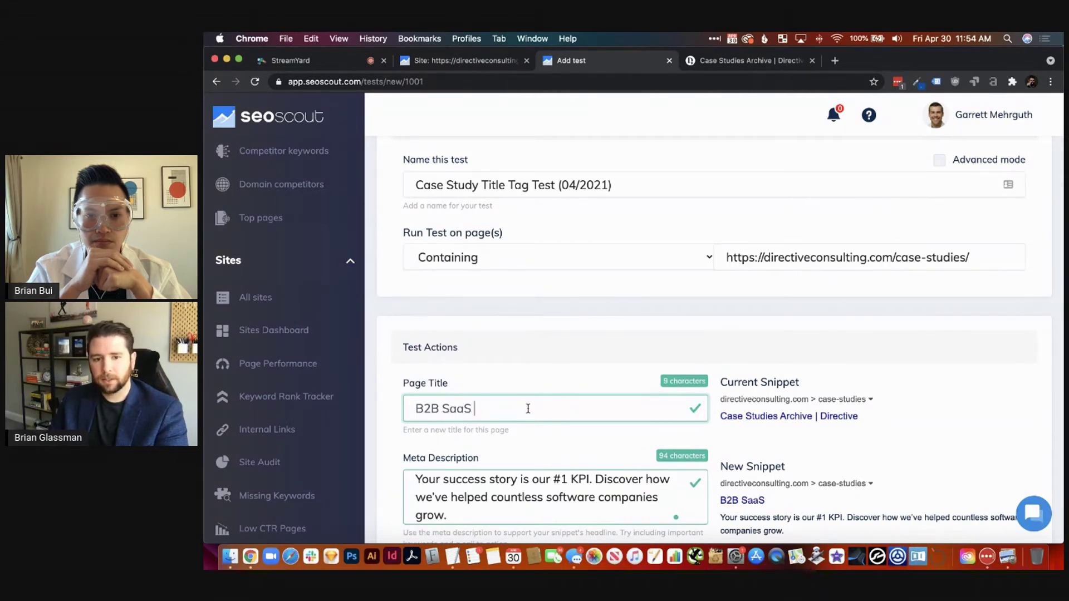
{"action": "type", "text": "B SaaS Search "}
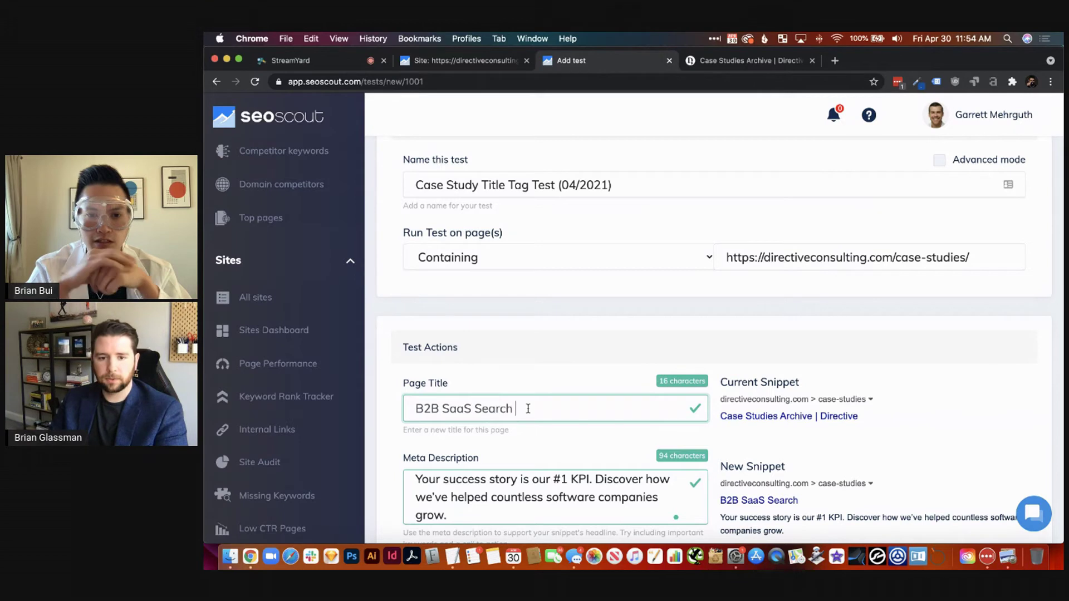
{"action": "type", "text": "Marketing Case Stu"}
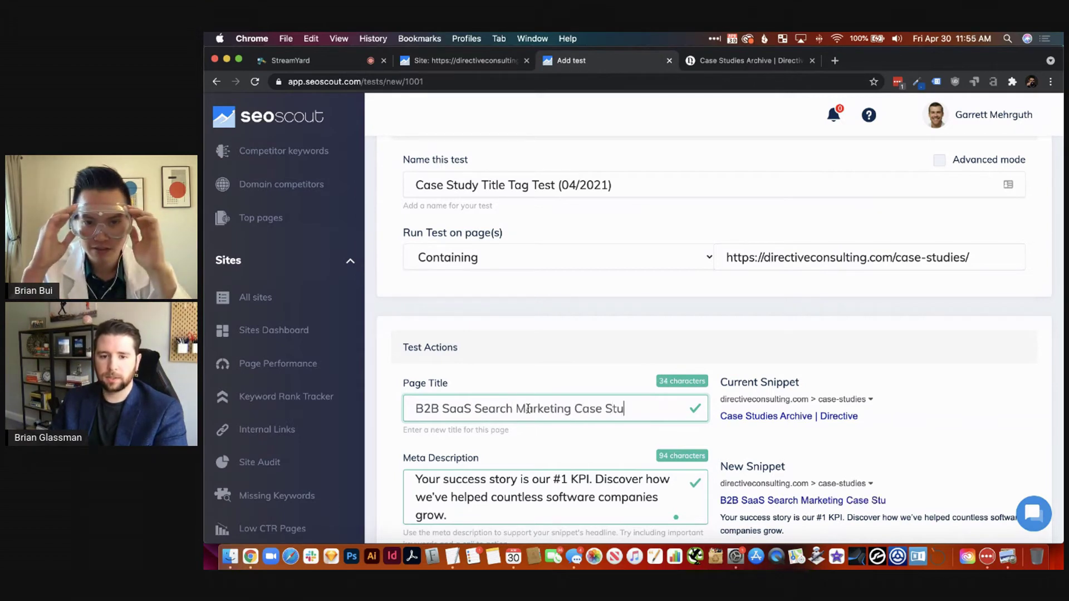
{"action": "type", "text": "dies | Directive"}
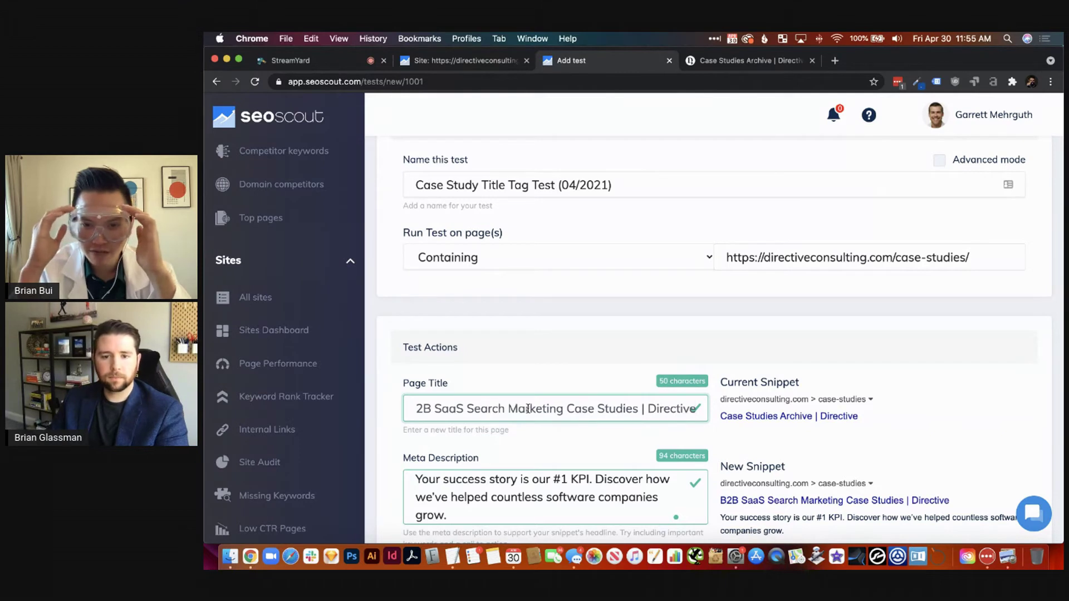
{"action": "key", "text": "super+Left"}
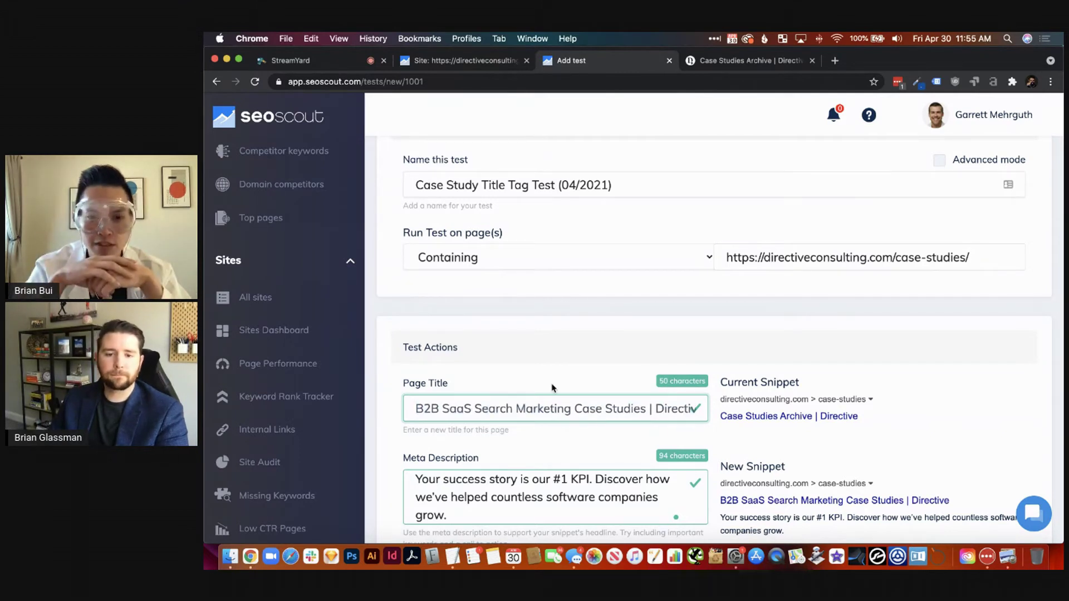
{"action": "left_click_drag", "start_coordinate": [573, 417], "coordinate": [641, 415]}
{"action": "left_click", "coordinate": [640, 412]}
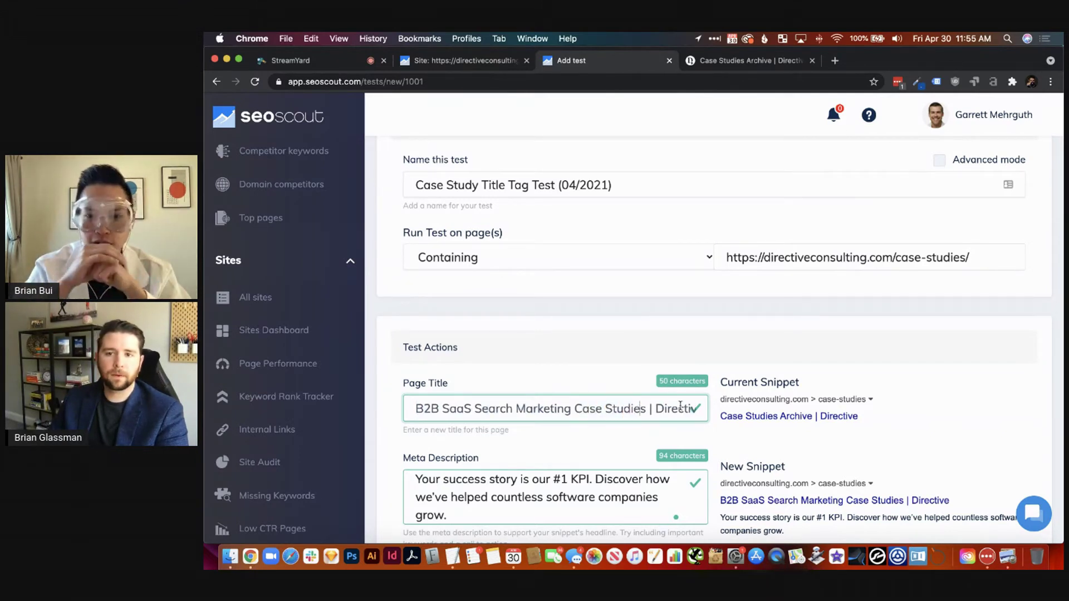
Step: Load the Google Trends site in a new browser tab
{"action": "left_click", "coordinate": [834, 61]}
{"action": "type", "text": "trends"}
{"action": "key", "text": "BackSpace"}
{"action": "key", "text": "BackSpace"}
{"action": "key", "text": "BackSpace"}
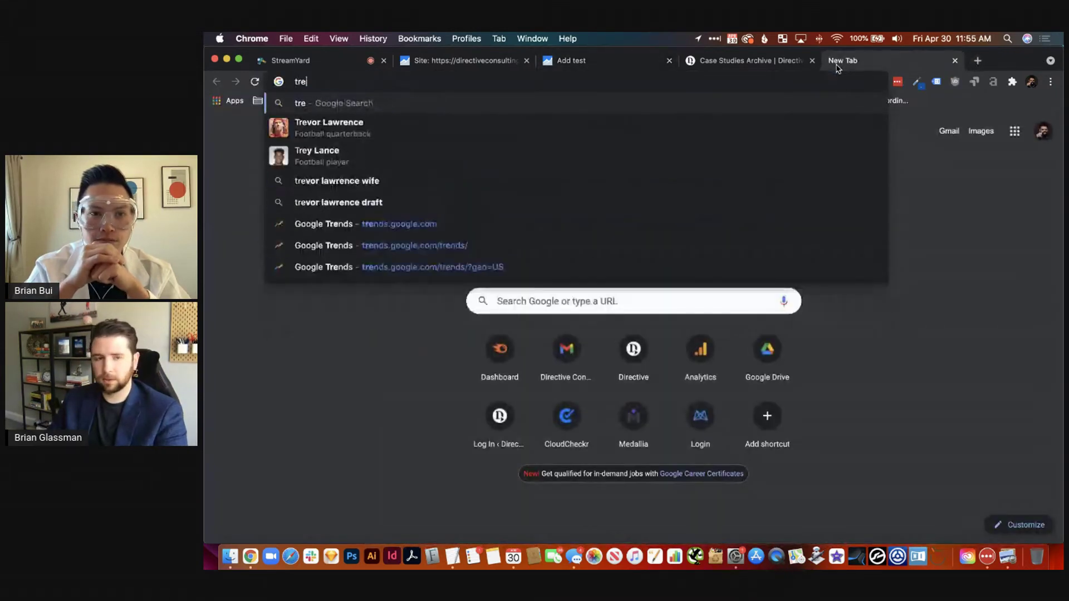
{"action": "type", "text": "nds.google.com"}
{"action": "key", "text": "Return"}
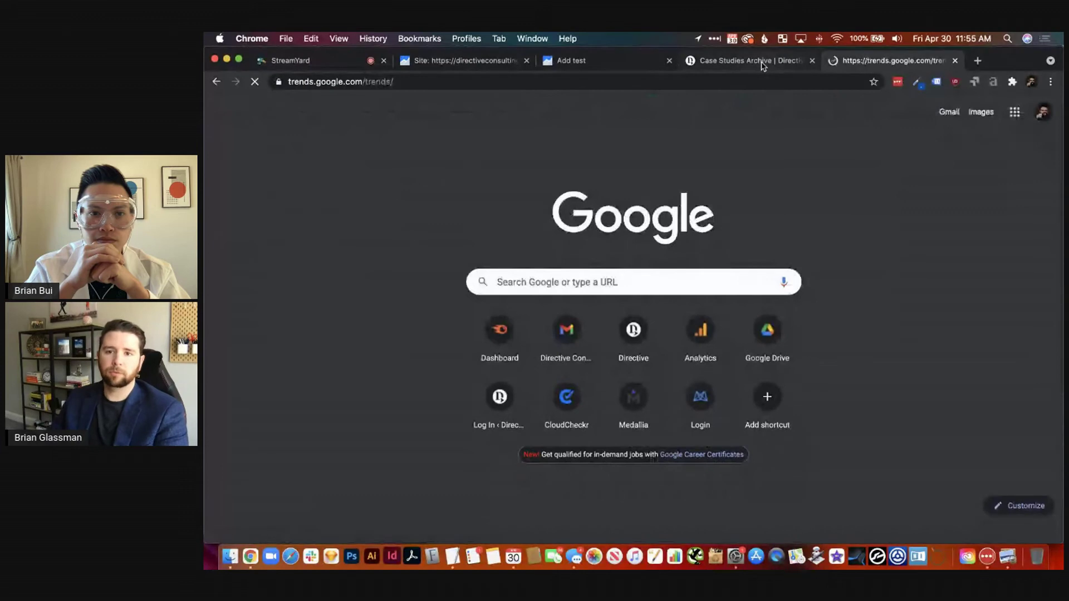
{"action": "left_click", "coordinate": [762, 62]}
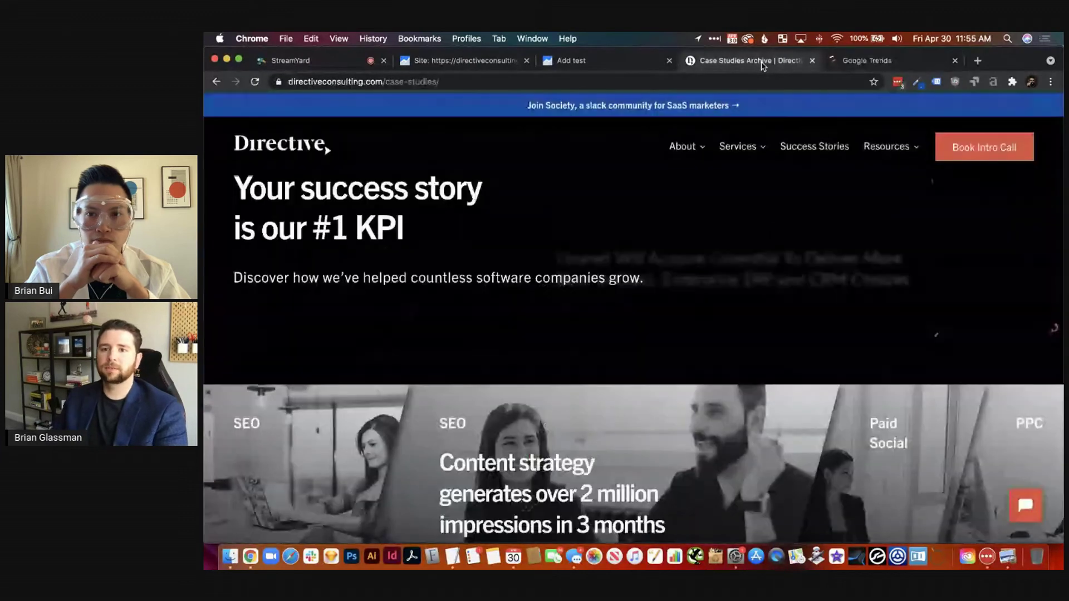
{"action": "left_click", "coordinate": [599, 62]}
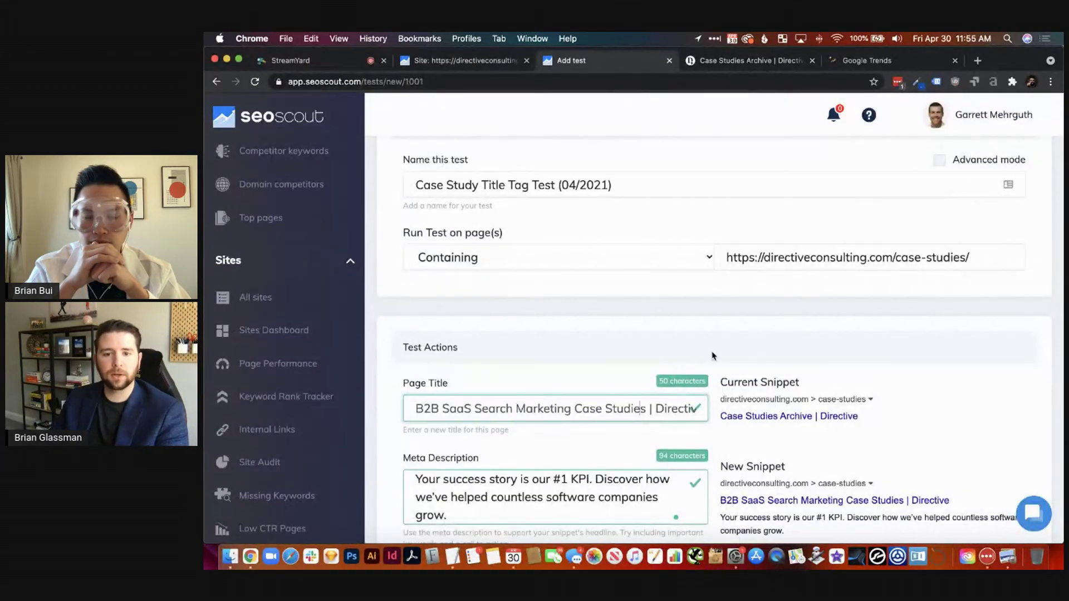
Step: Compare 'marketing case studies' with 'marketing success stories' in Google Trends over 12 months
{"action": "left_click", "coordinate": [857, 58]}
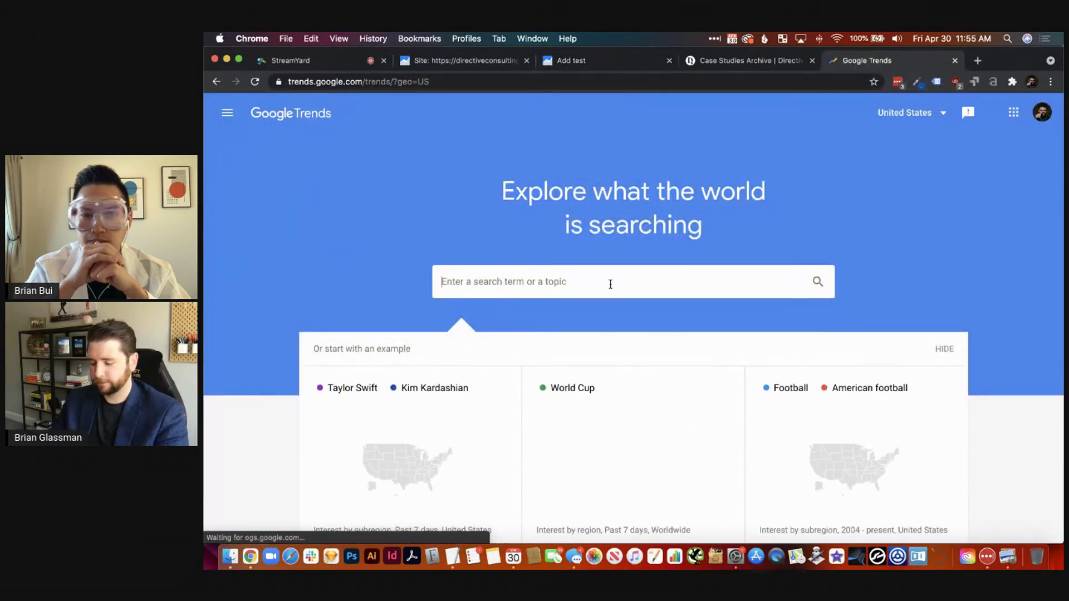
{"action": "type", "text": "marketing c"}
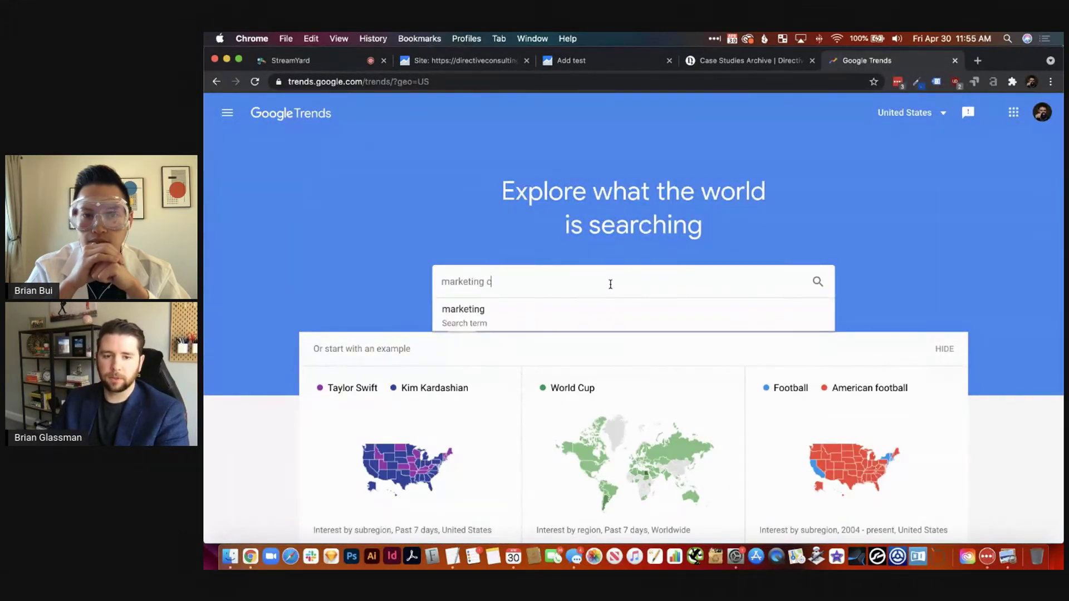
{"action": "type", "text": "ase studies "}
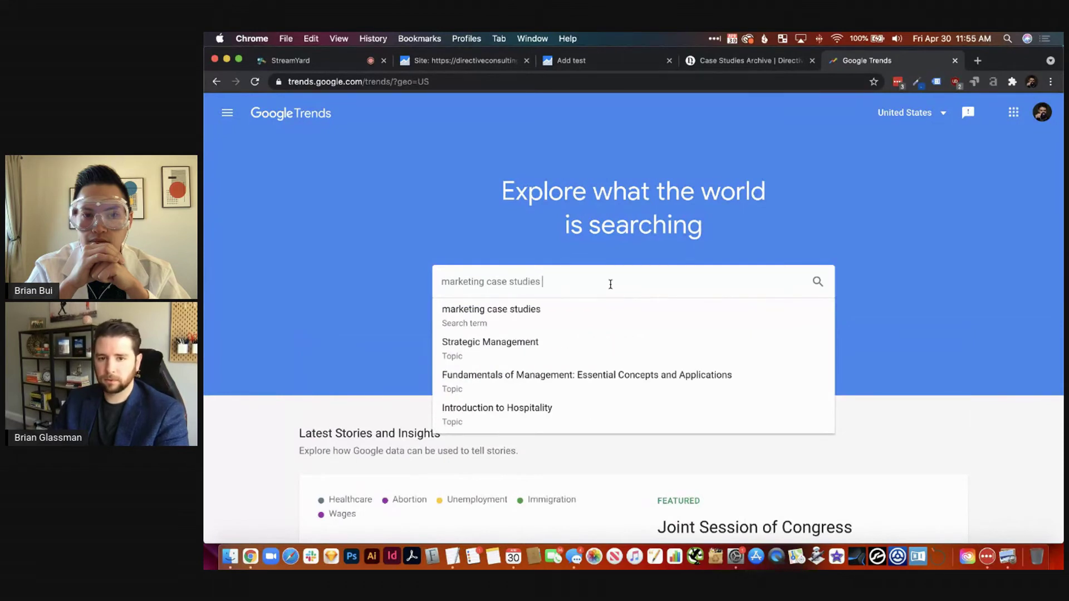
{"action": "type", "text": ", marketing suc"}
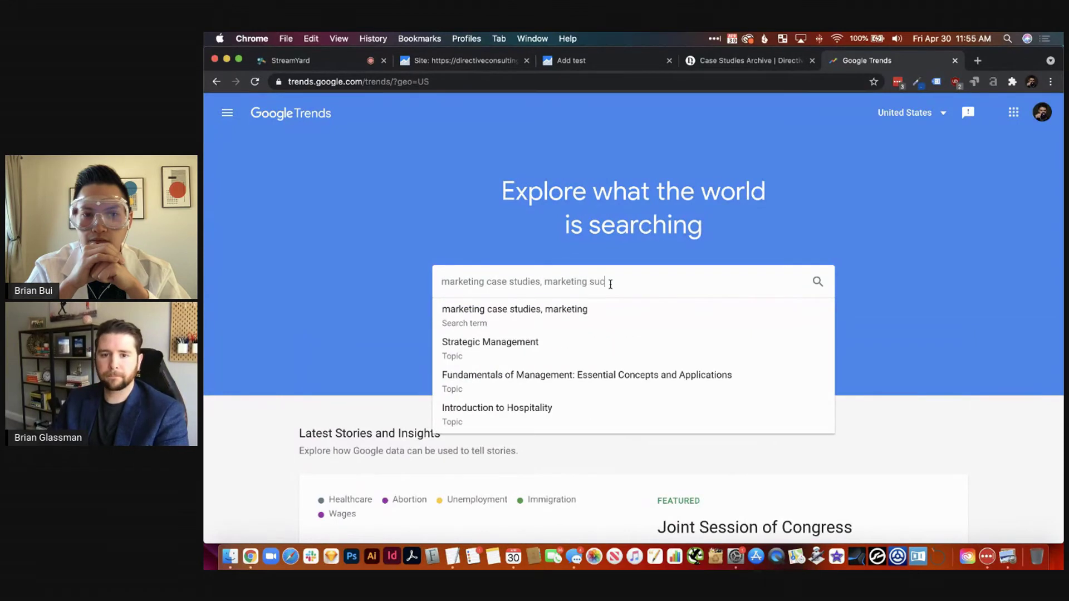
{"action": "type", "text": "cess stories"}
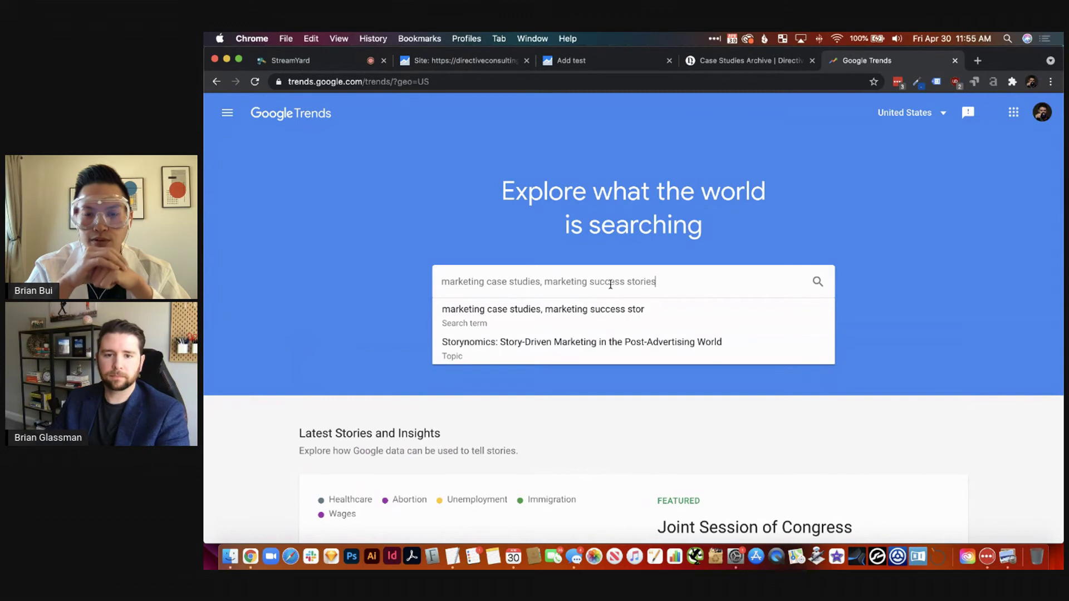
{"action": "key", "text": "Return"}
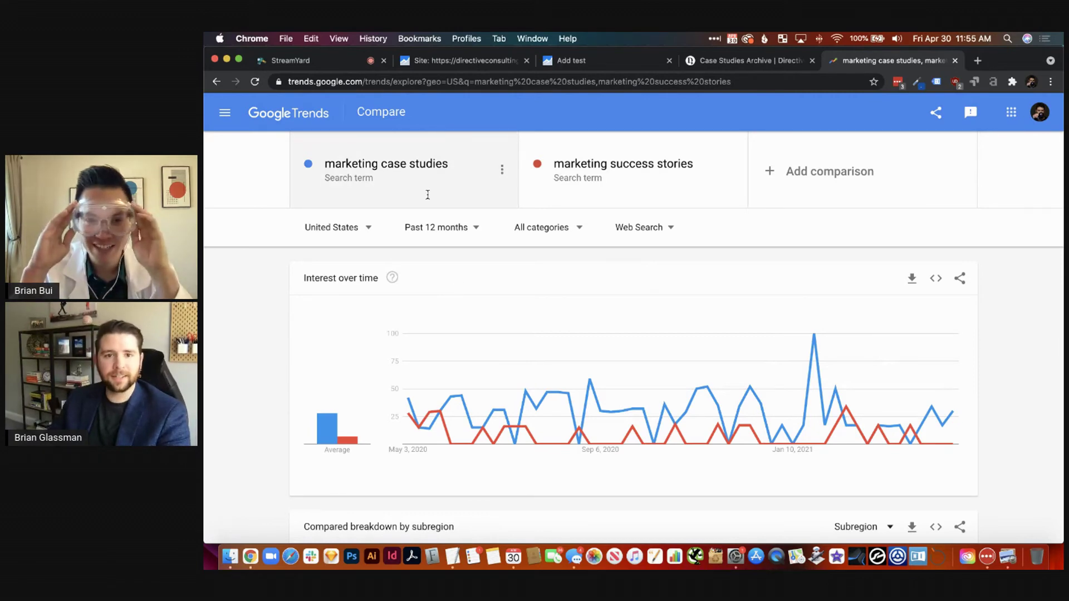
Step: Delete 'SaaS' from the page title and retype it before 'Search', keeping the 50-character title
{"action": "left_click", "coordinate": [573, 60]}
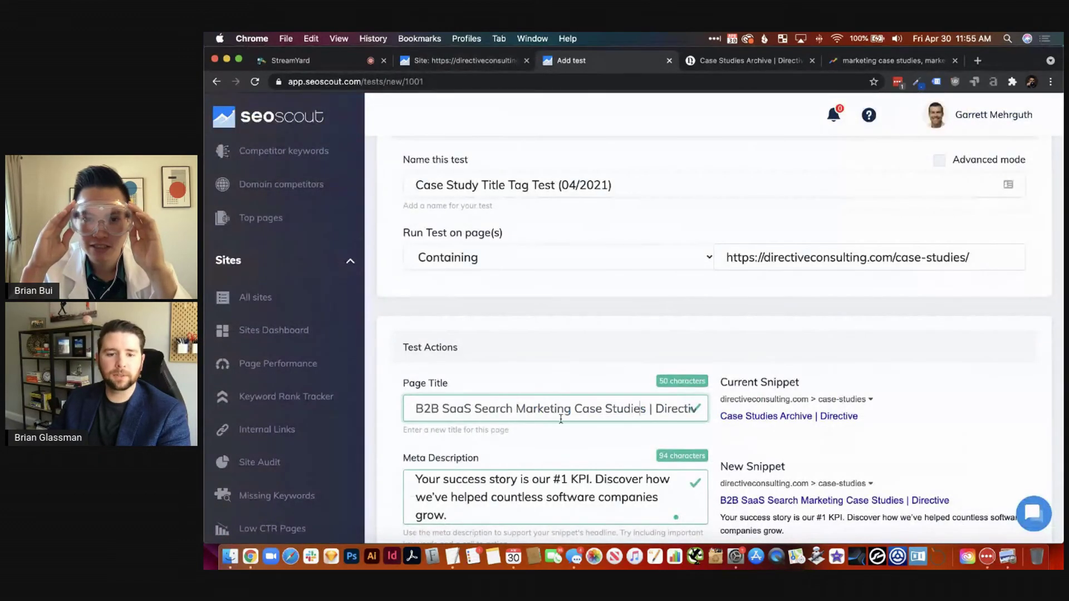
{"action": "left_click", "coordinate": [494, 411]}
{"action": "double_click", "coordinate": [462, 408]}
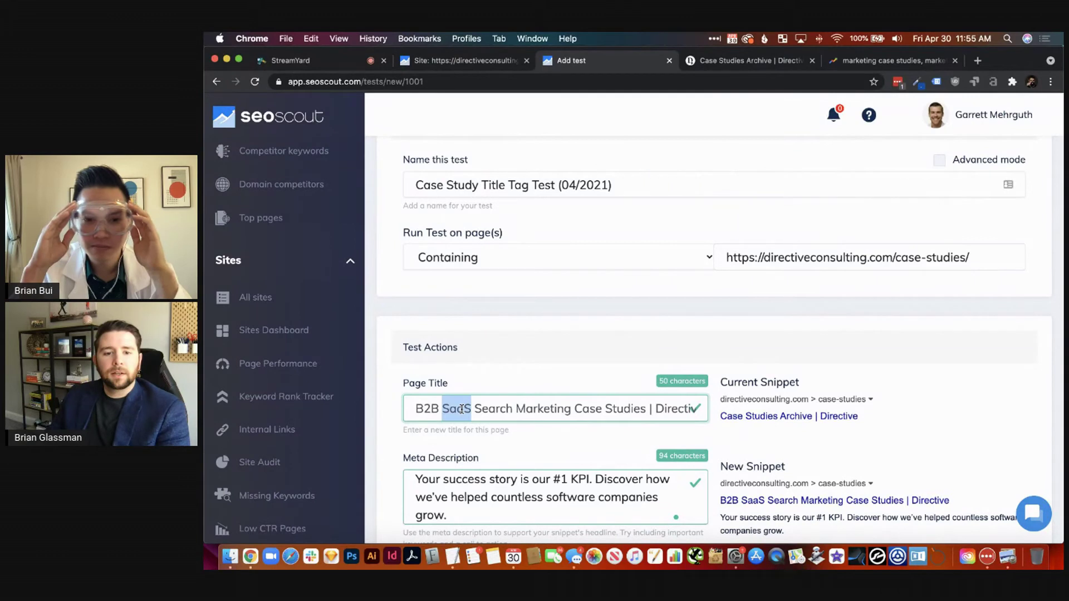
{"action": "key", "text": "BackSpace"}
{"action": "key", "text": "BackSpace"}
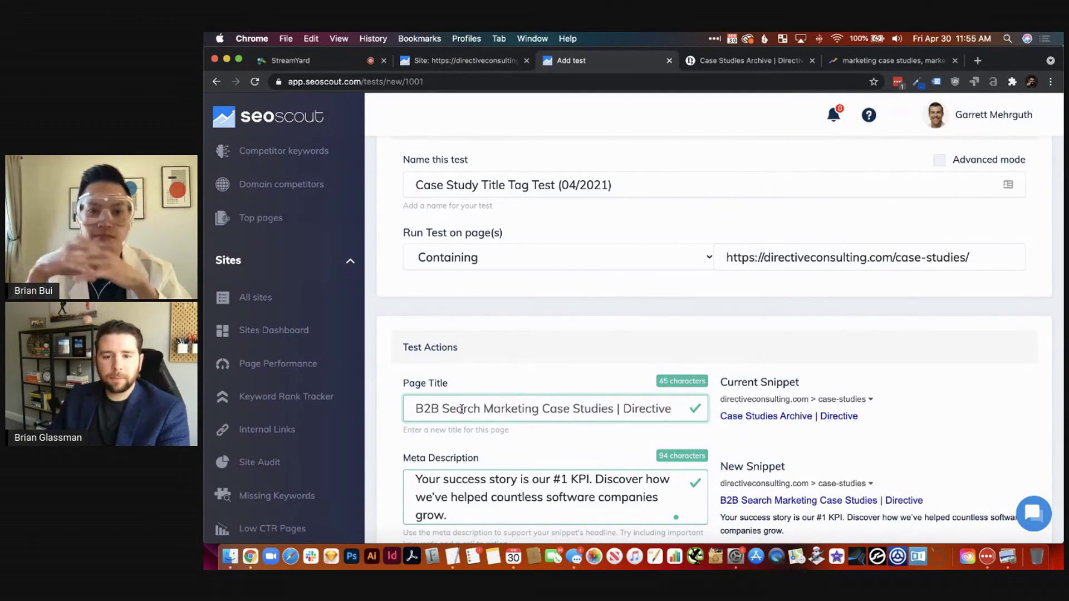
{"action": "key", "text": "shift+super+Right"}
{"action": "key", "text": "Left"}
{"action": "key", "text": "super+a"}
{"action": "key", "text": "Left"}
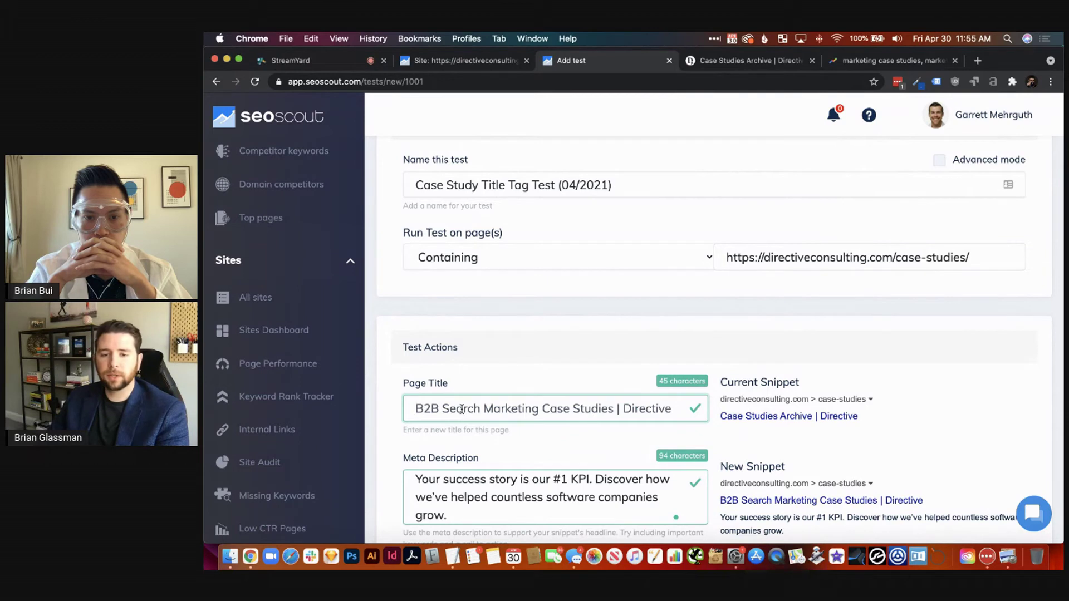
{"action": "key", "text": "shift+alt+Left"}
{"action": "key", "text": "shift+alt+Left"}
{"action": "key", "text": "shift+alt+Left"}
{"action": "key", "text": "shift+alt+Left"}
{"action": "key", "text": "shift+alt+Left"}
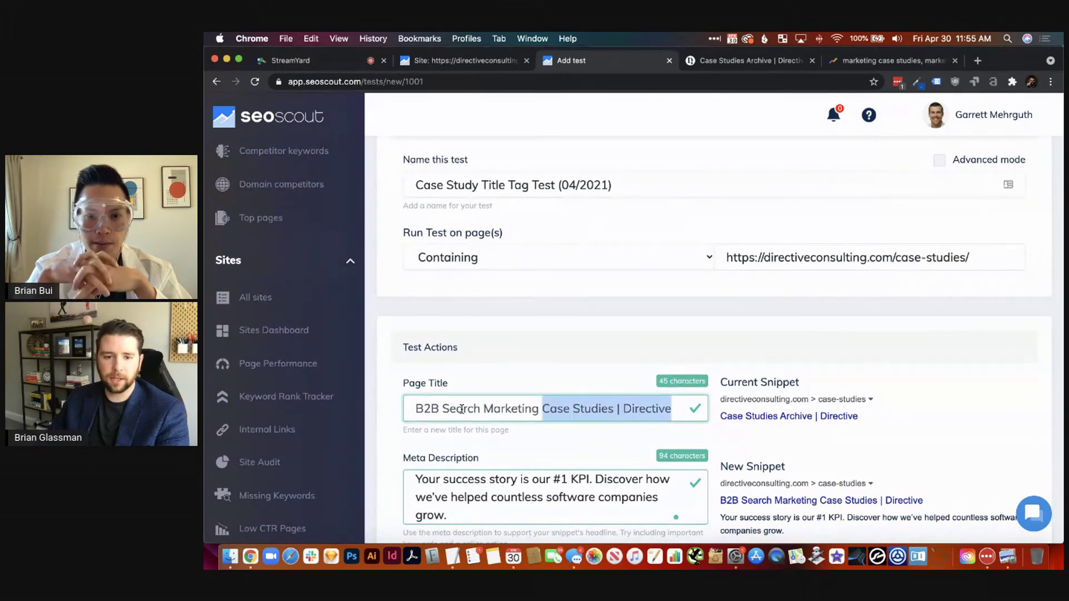
{"action": "key", "text": "Left"}
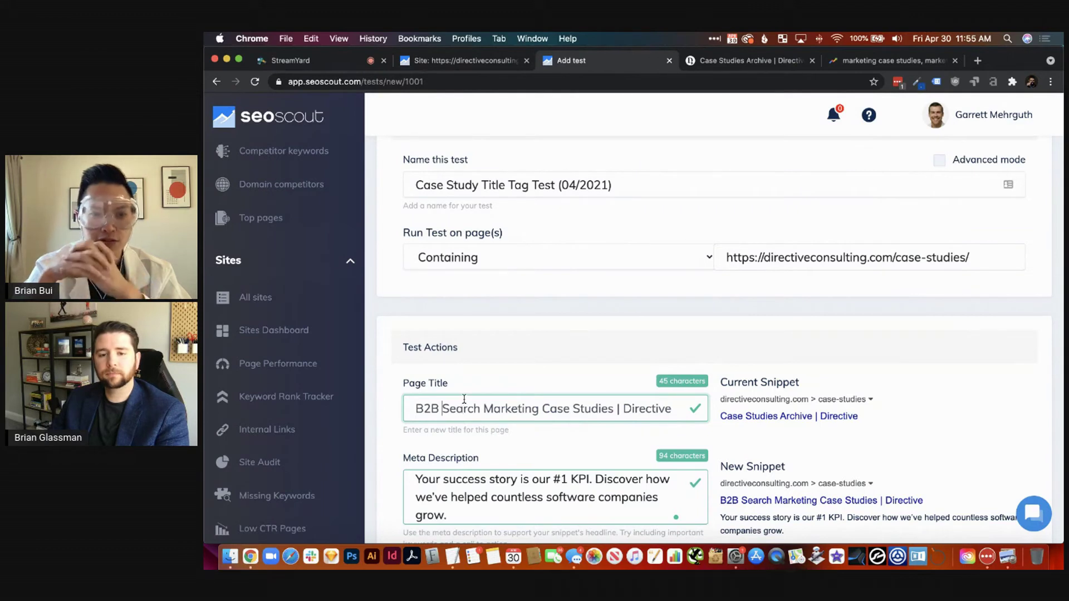
{"action": "type", "text": "SaaS"}
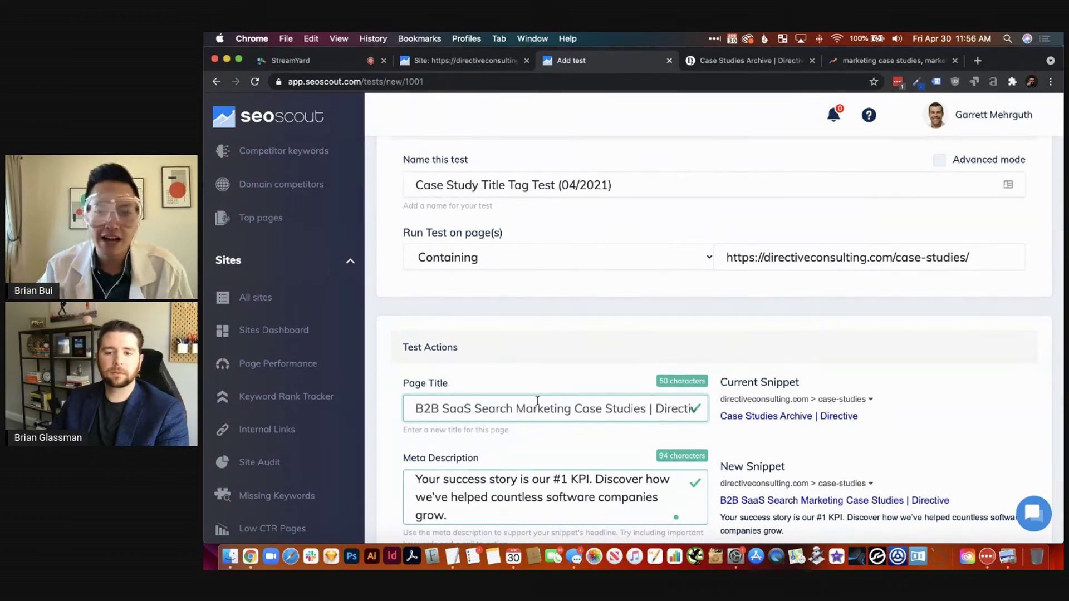
Step: Save and start Case Study Title Tag Test (04/2021), opening its results page and launch timeline
{"action": "scroll", "coordinate": [538, 401], "scroll_direction": "down", "scroll_amount": 2}
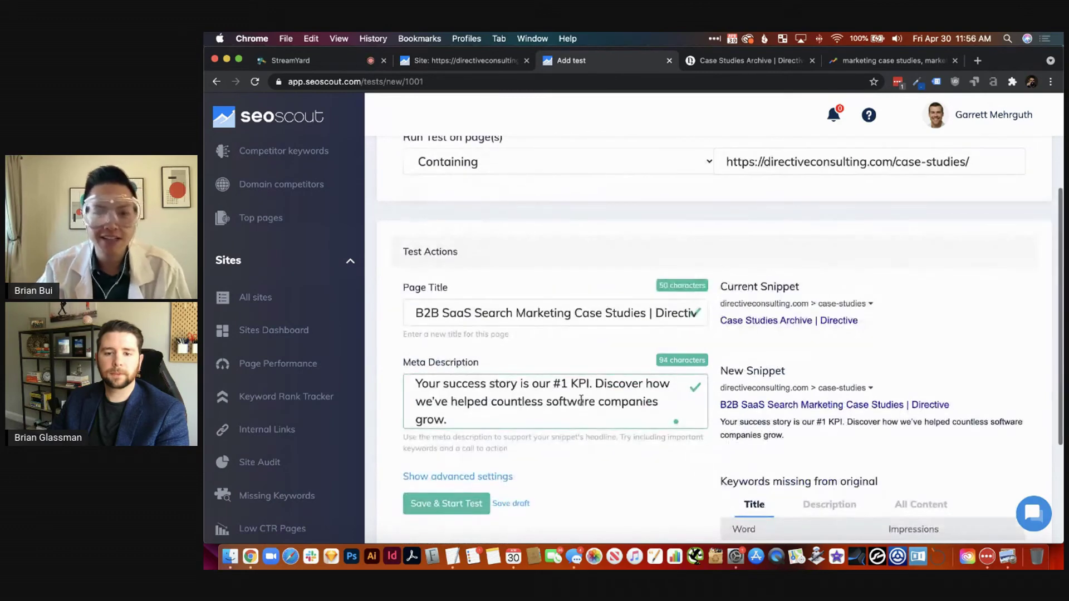
{"action": "left_click", "coordinate": [580, 402]}
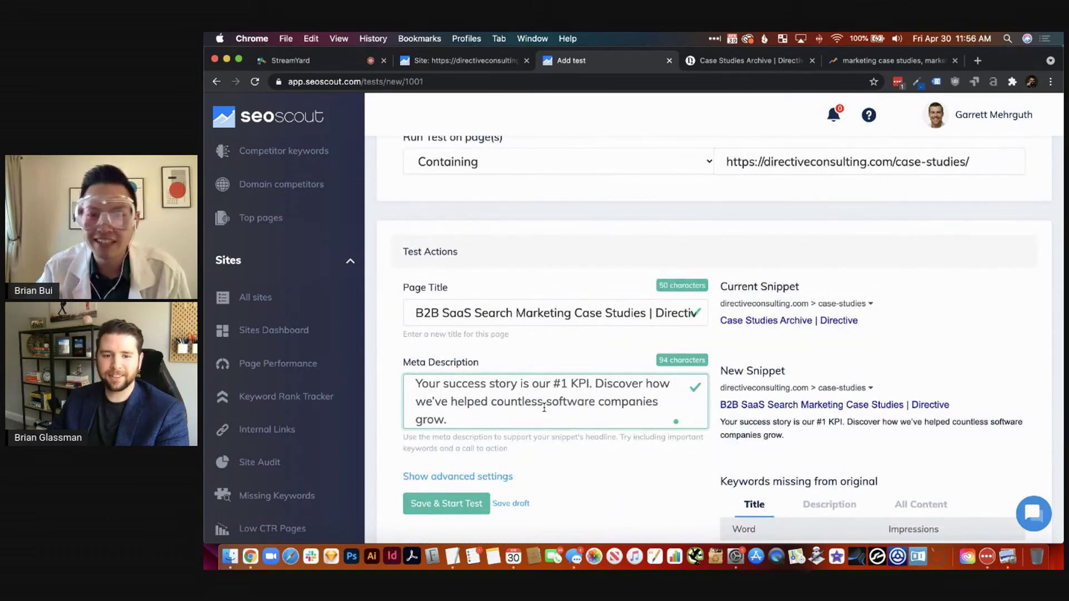
{"action": "scroll", "coordinate": [635, 462], "scroll_direction": "down", "scroll_amount": 2}
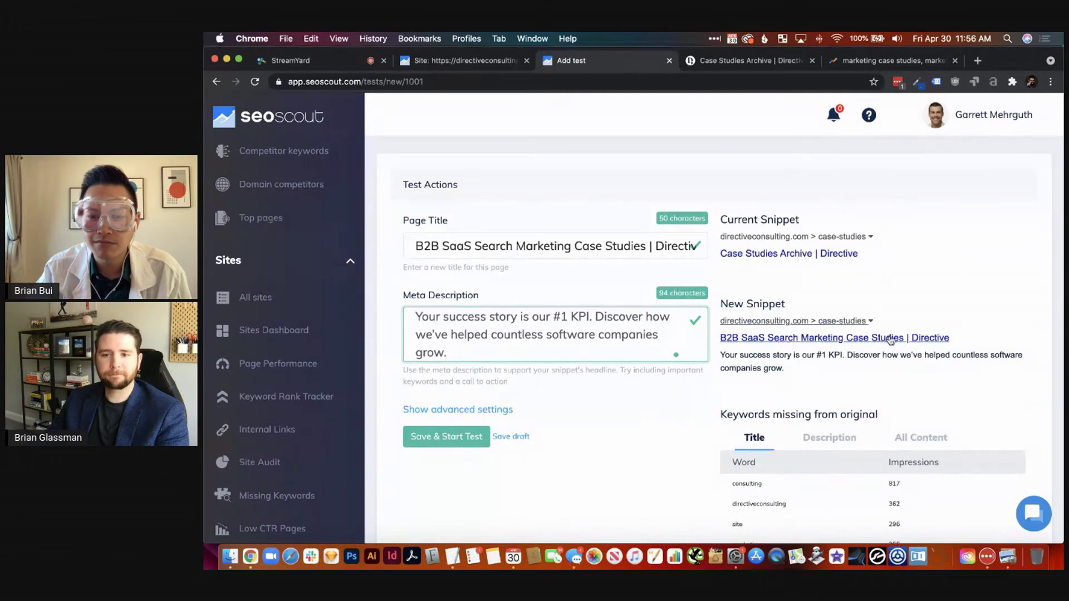
{"action": "scroll", "coordinate": [550, 392], "scroll_direction": "down", "scroll_amount": 1}
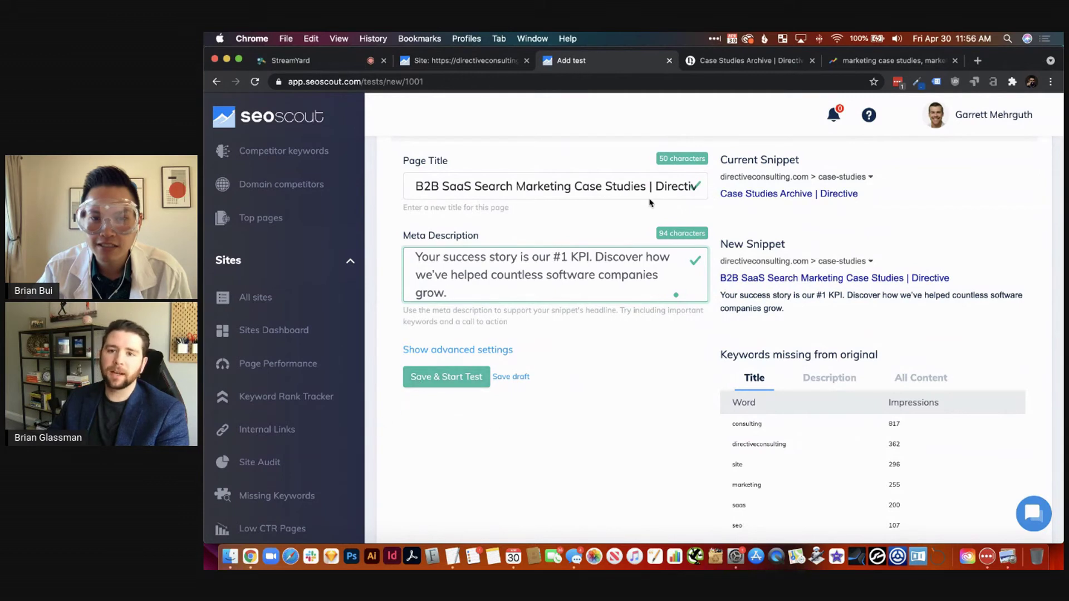
{"action": "left_click", "coordinate": [462, 383]}
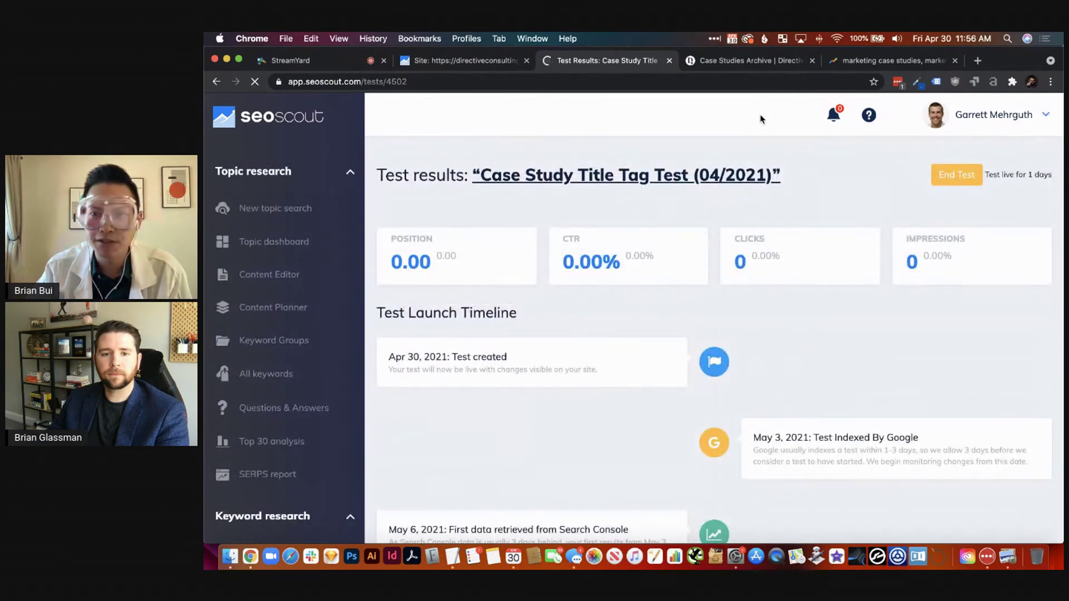
{"action": "left_click", "coordinate": [723, 62]}
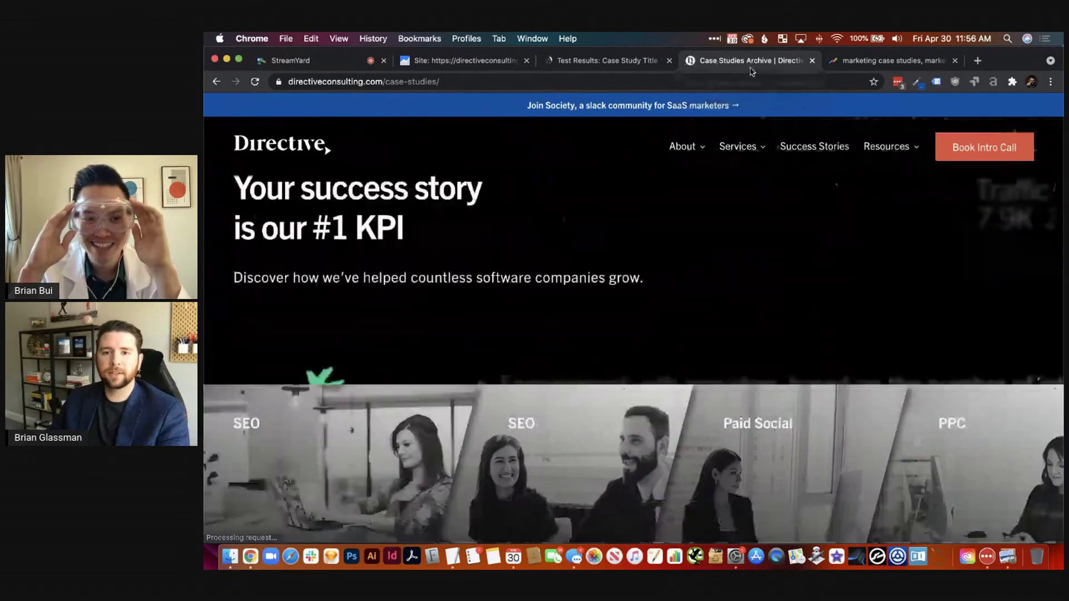
{"action": "left_click", "coordinate": [591, 63]}
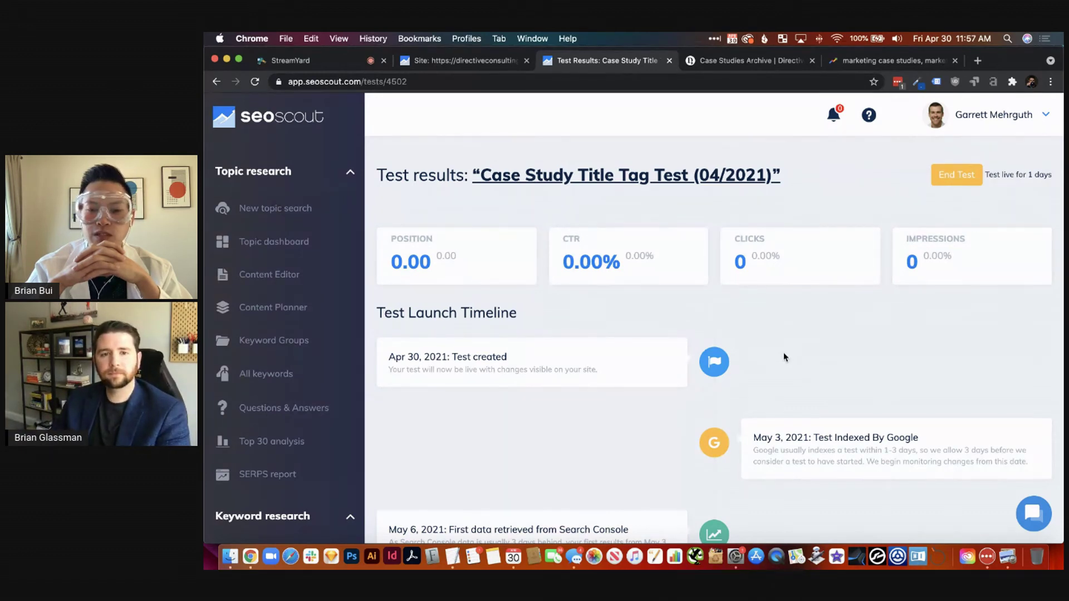
{"action": "left_click", "coordinate": [322, 65]}
Step: Glance at the Site tab, then return to the StreamYard live broadcast studio
{"action": "left_click", "coordinate": [445, 61]}
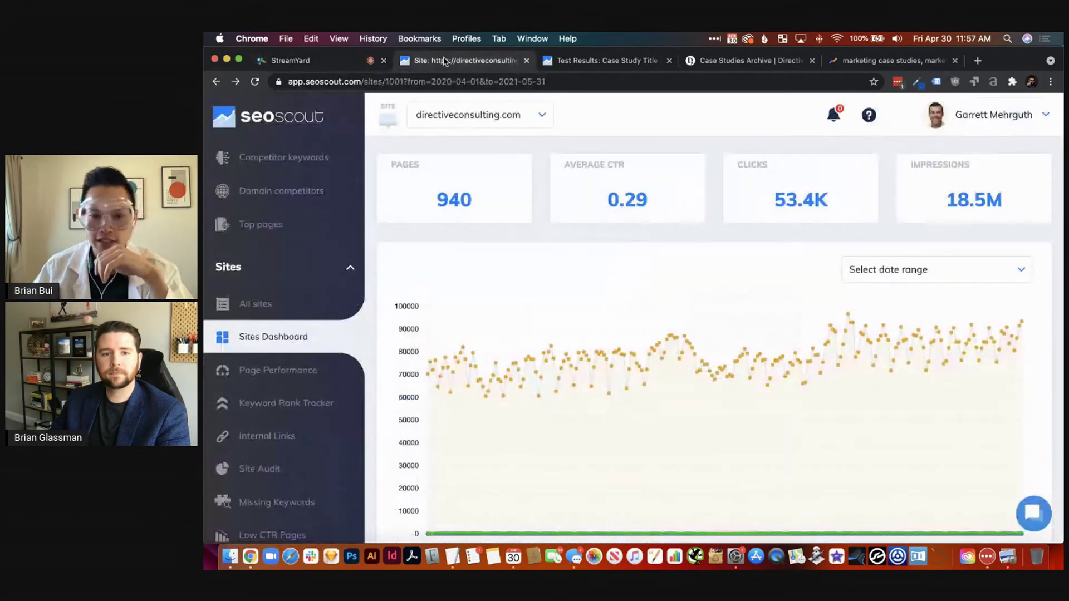
{"action": "left_click", "coordinate": [301, 63]}
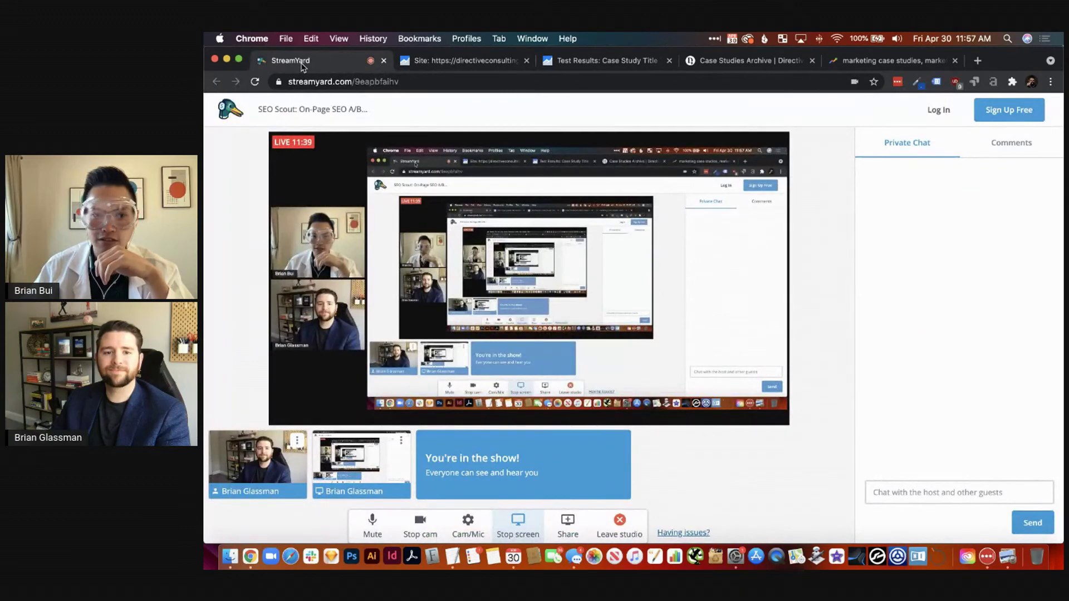